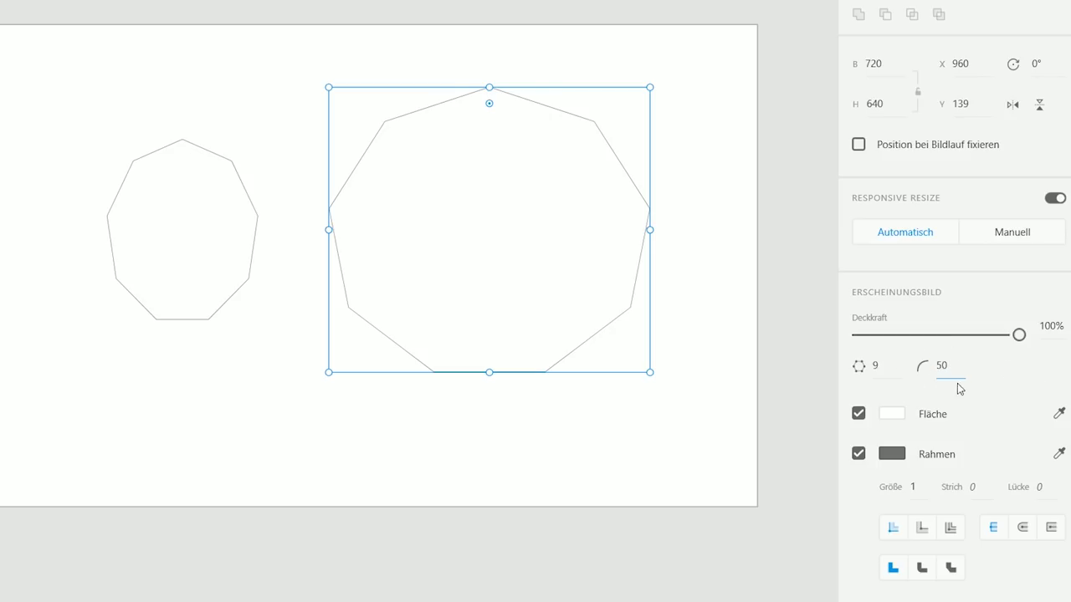
Apply a corner radius of 50 to the larger nine-sided polygon and deselect it.
left_click(650, 231)
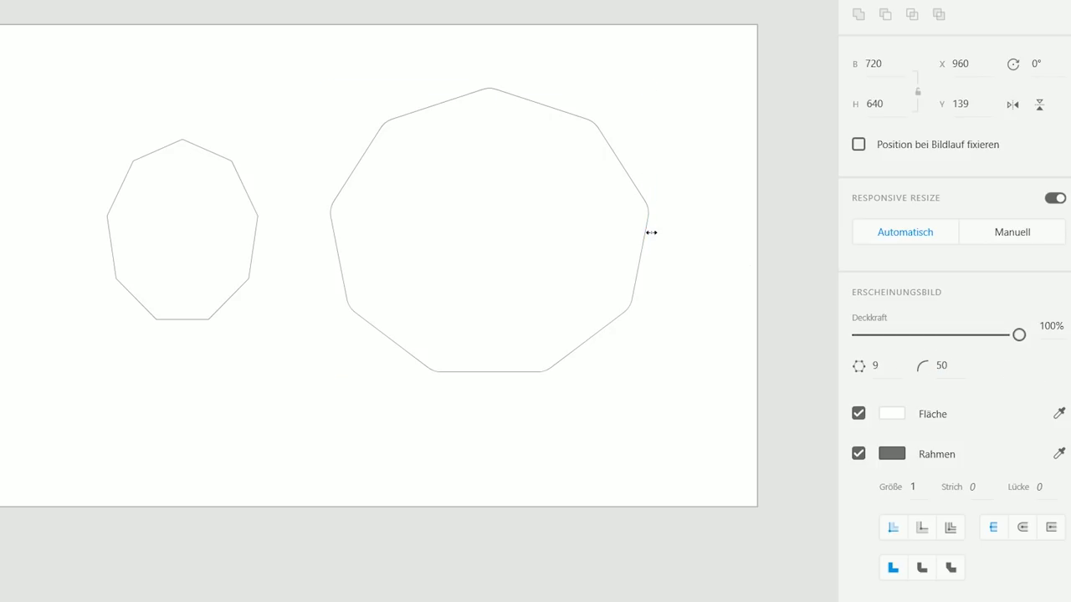
left_click(700, 290)
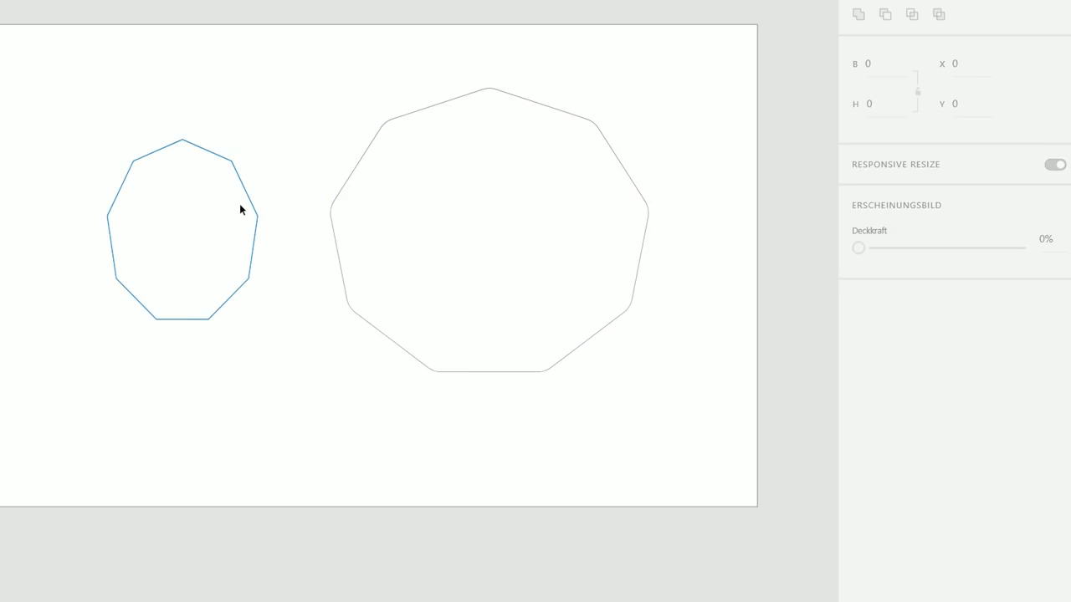
left_click(413, 283)
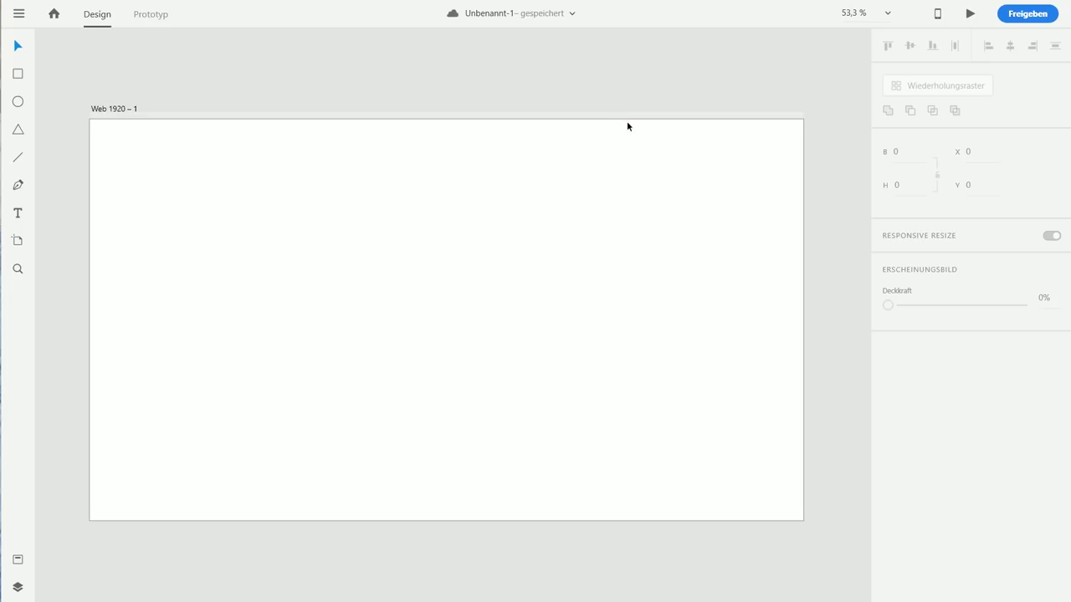
Place three horizontal and two vertical guides across the Web 1920 – 1 artboard.
left_click_drag(627, 120, 640, 299)
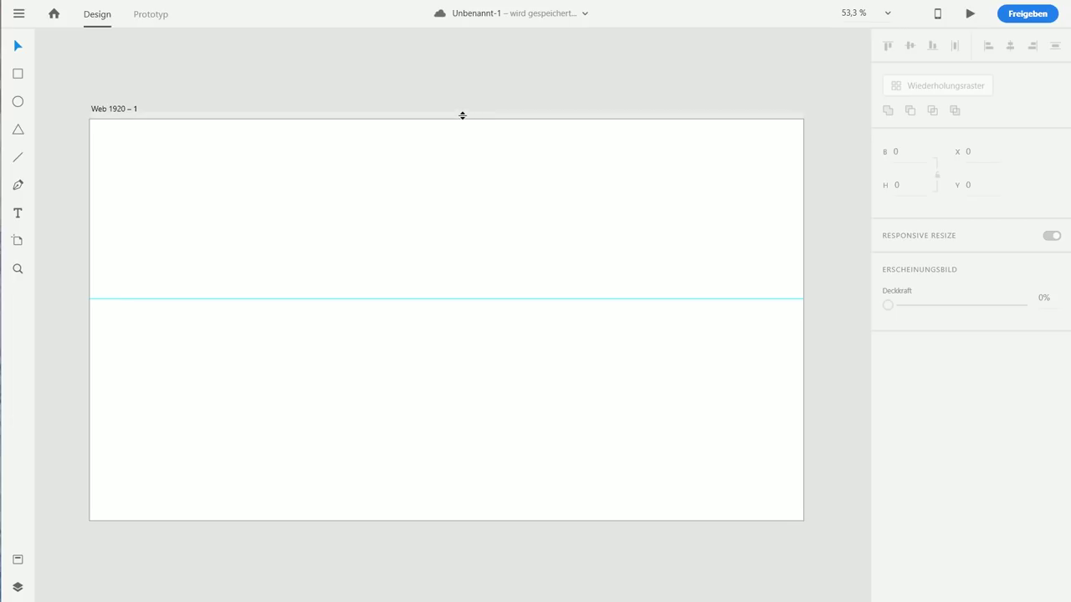
left_click_drag(462, 115, 465, 435)
left_click_drag(453, 117, 463, 208)
left_click_drag(89, 163, 318, 162)
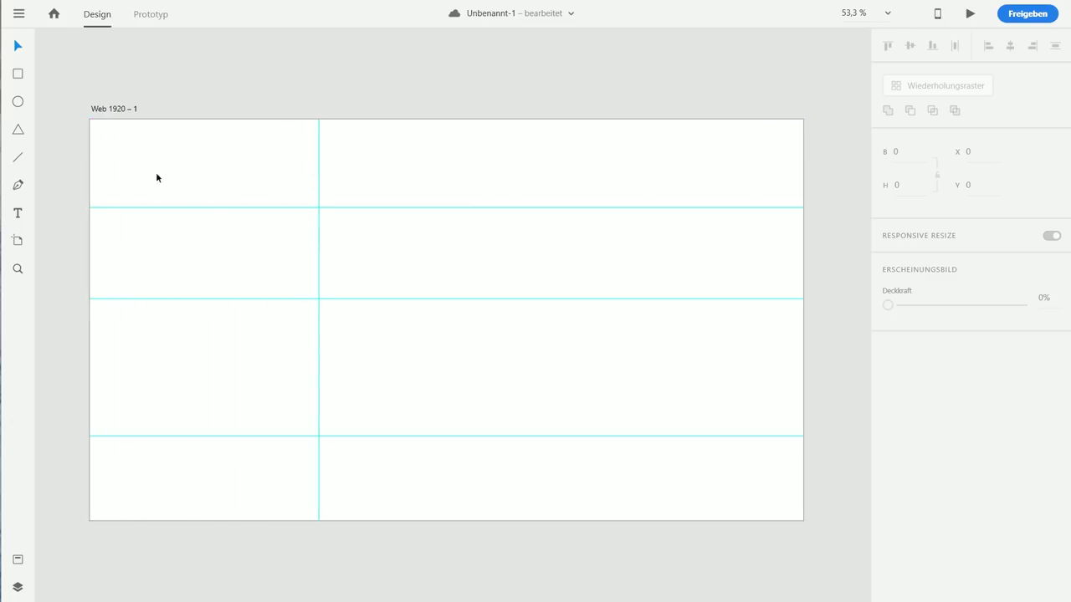
left_click_drag(83, 158, 676, 171)
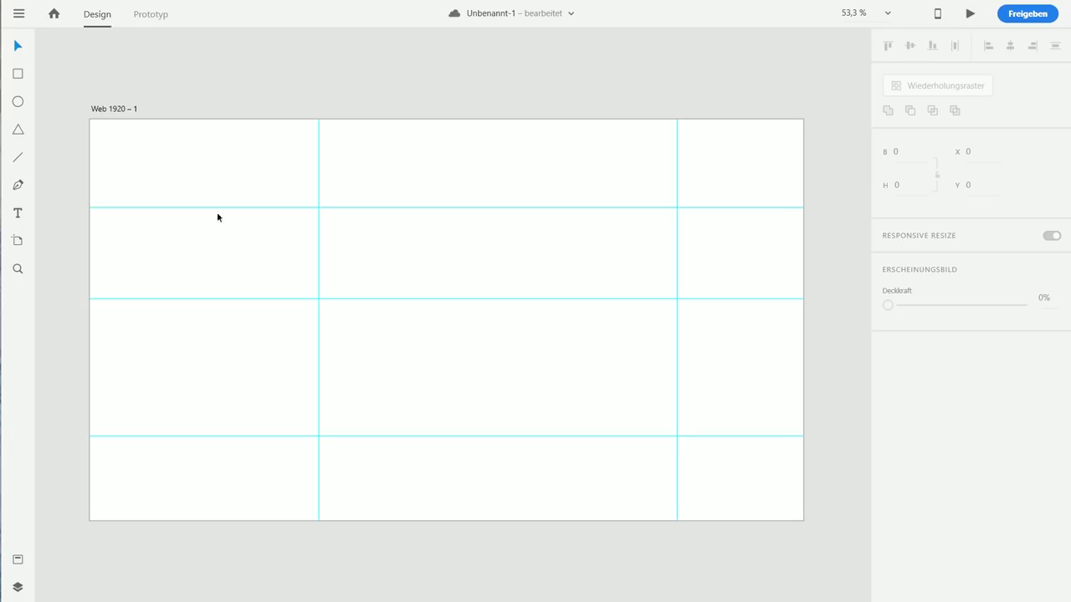
Try out the grid on the Web 1920 – 1 artboard with the square type Rasterkästchen, and turn it off again.
left_click(103, 112)
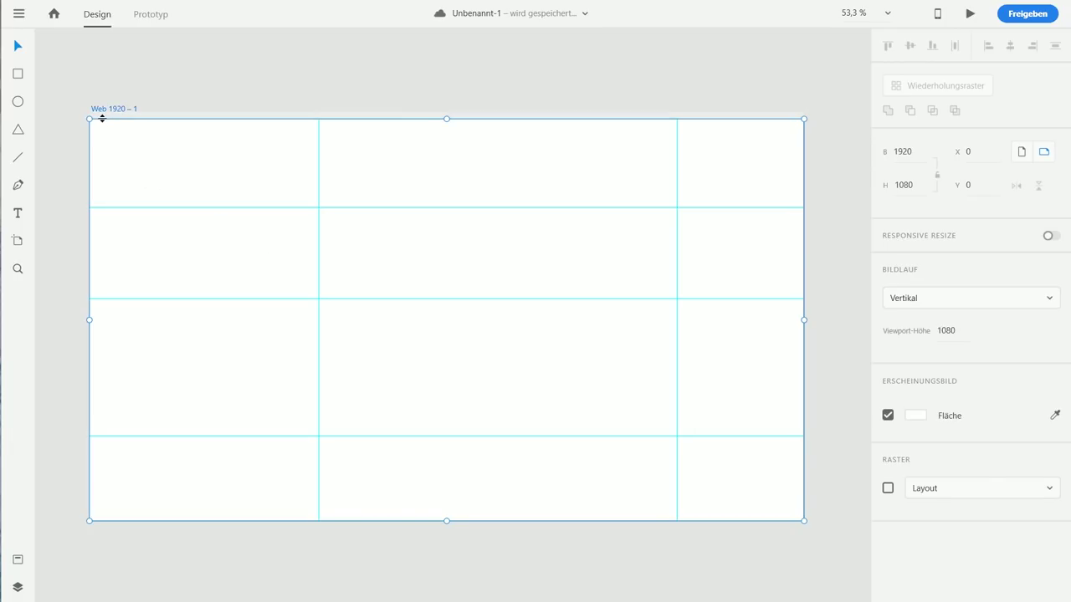
left_click(888, 488)
left_click(887, 488)
left_click(933, 492)
left_click(928, 535)
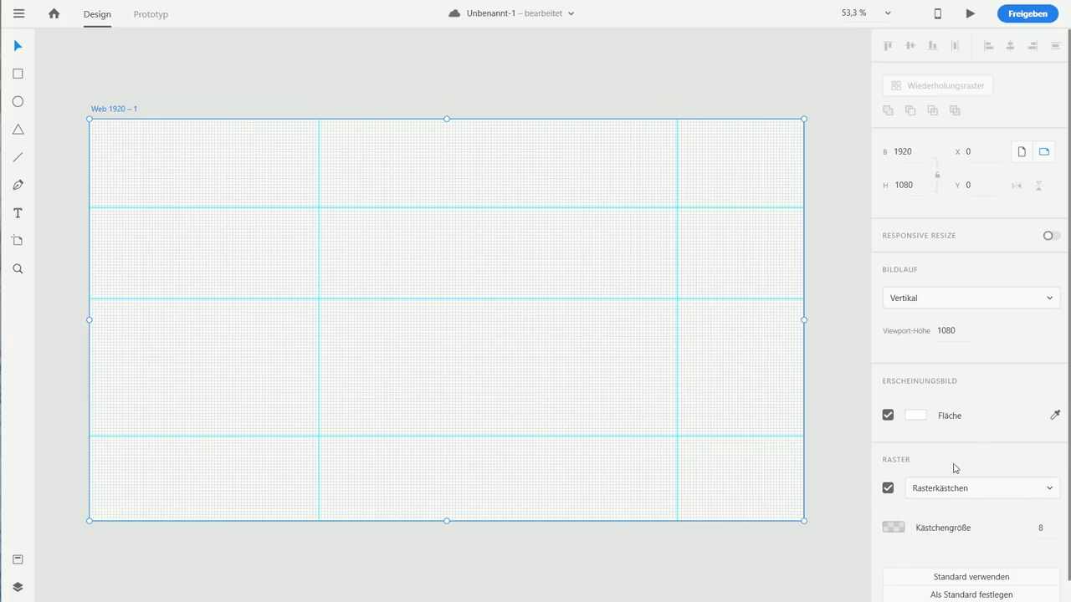
left_click(888, 488)
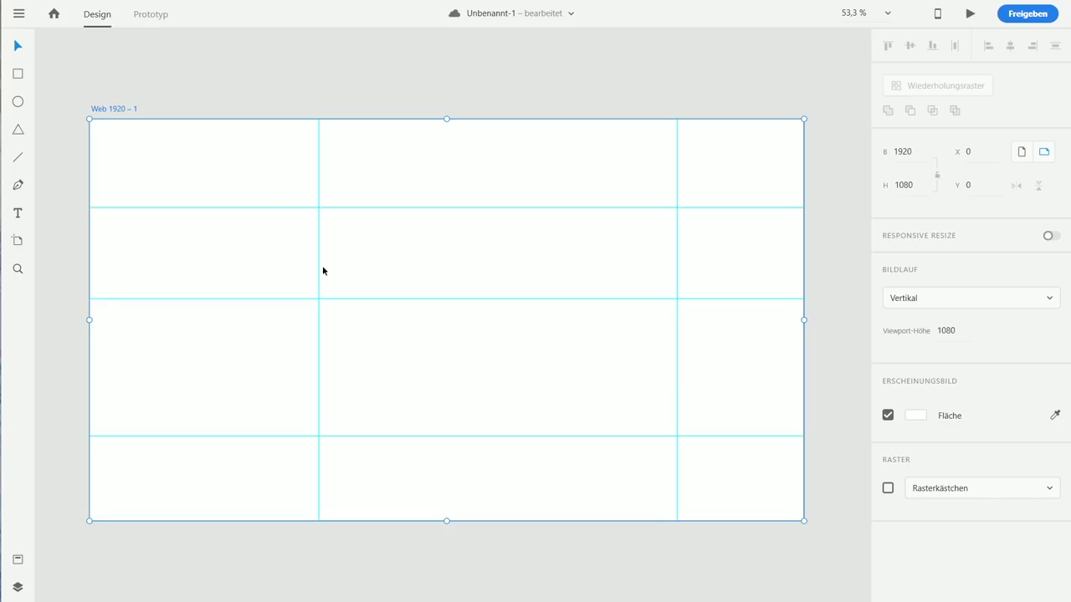
Remove all horizontal and vertical guides from the artboard and deselect it.
left_click_drag(322, 267, 20, 255)
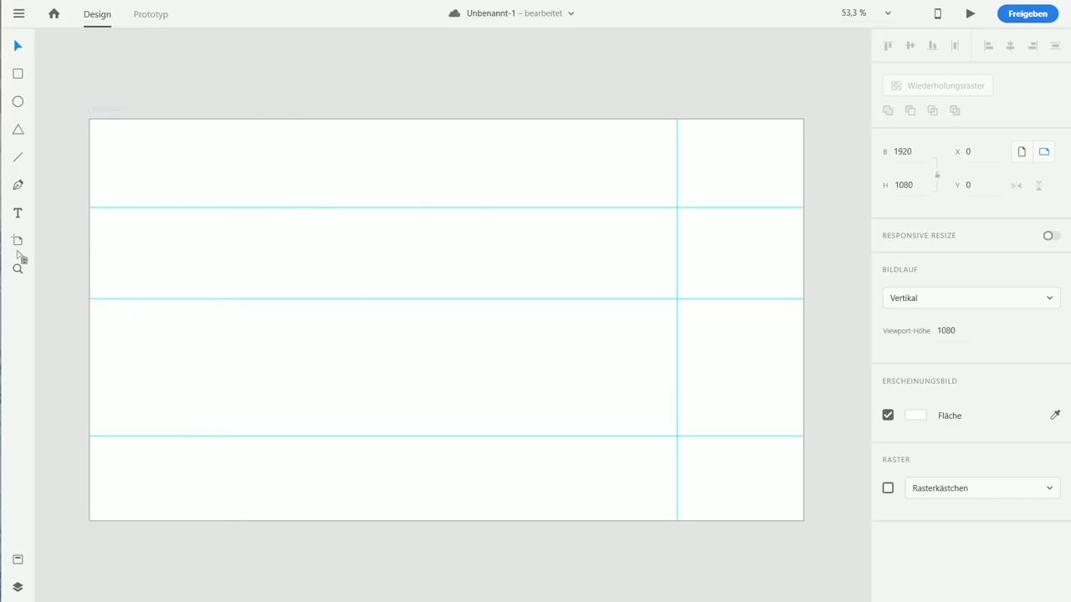
left_click_drag(258, 210, 251, 92)
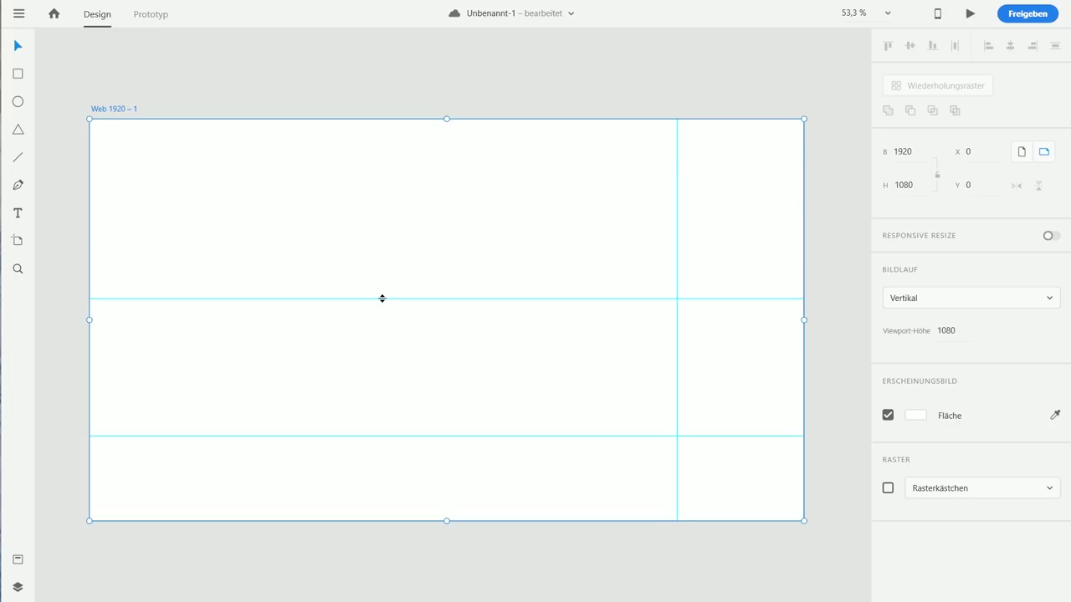
left_click_drag(382, 299, 426, 15)
left_click_drag(383, 438, 393, 21)
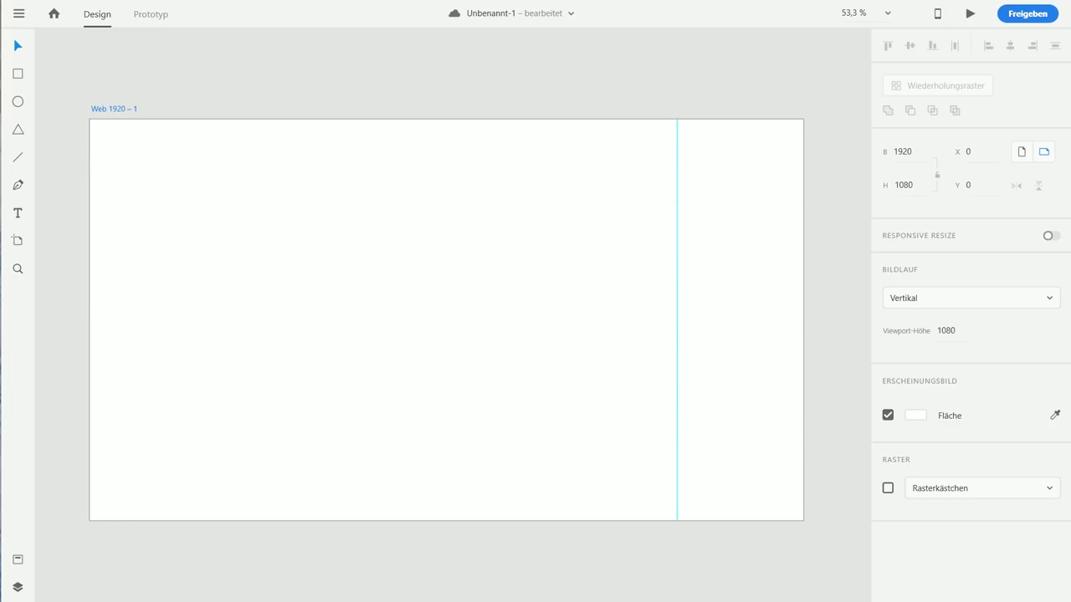
left_click_drag(677, 177, 50, 175)
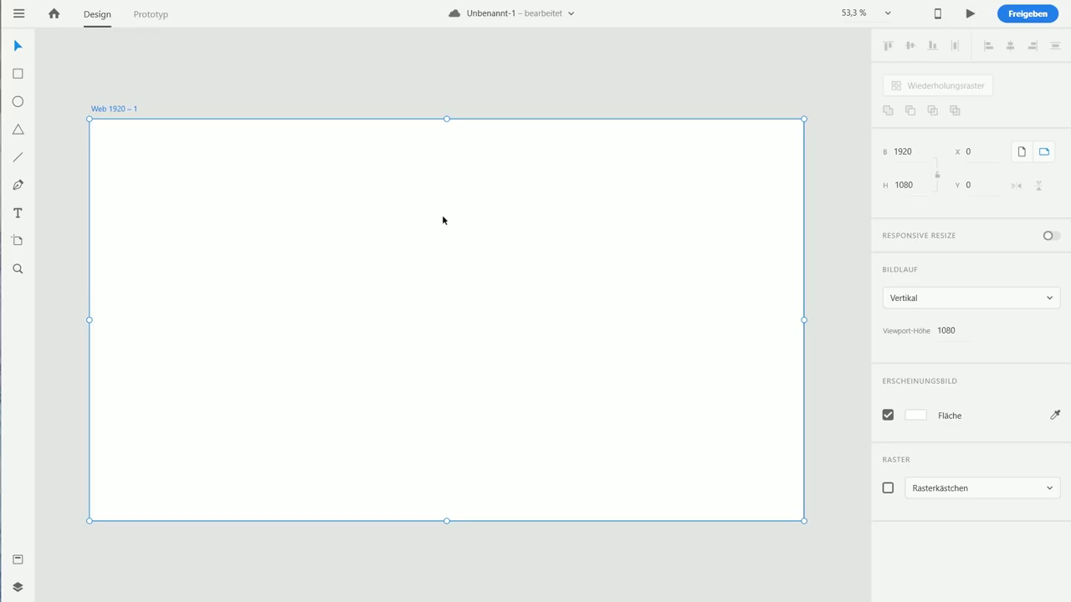
left_click(822, 205)
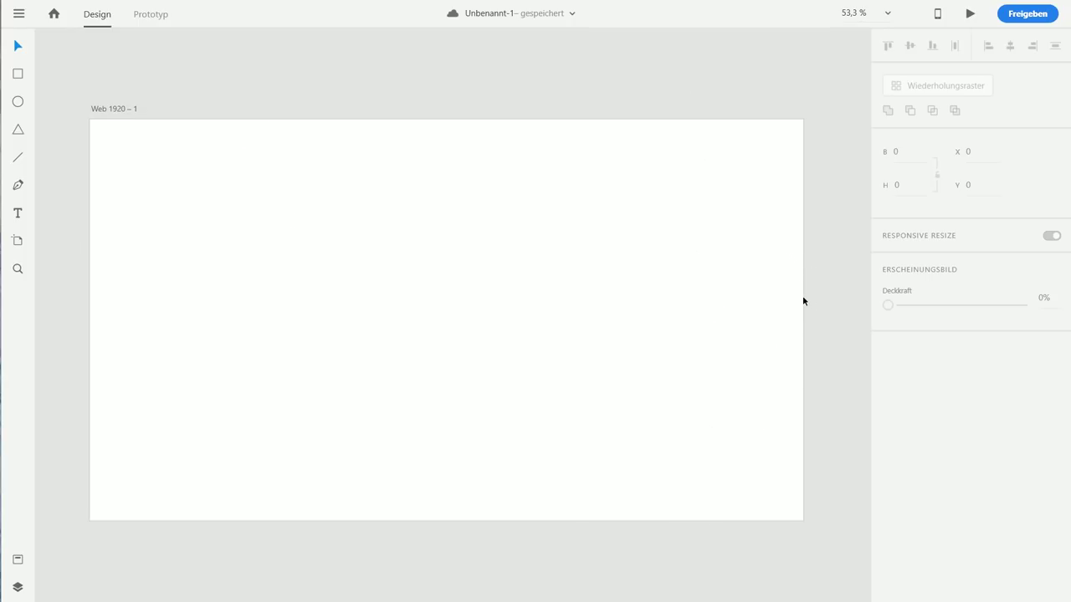
Move the Web 1920 – 1 artboard to about X 131, Y -8 and deselect it.
left_click_drag(802, 301, 852, 296)
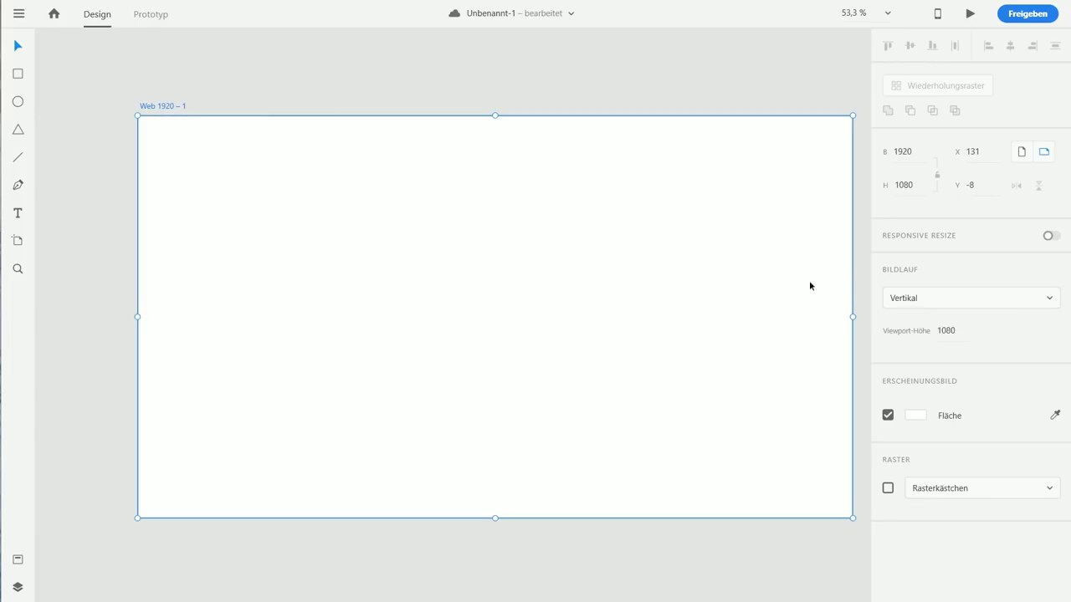
left_click(861, 273)
left_click_drag(748, 314, 712, 304)
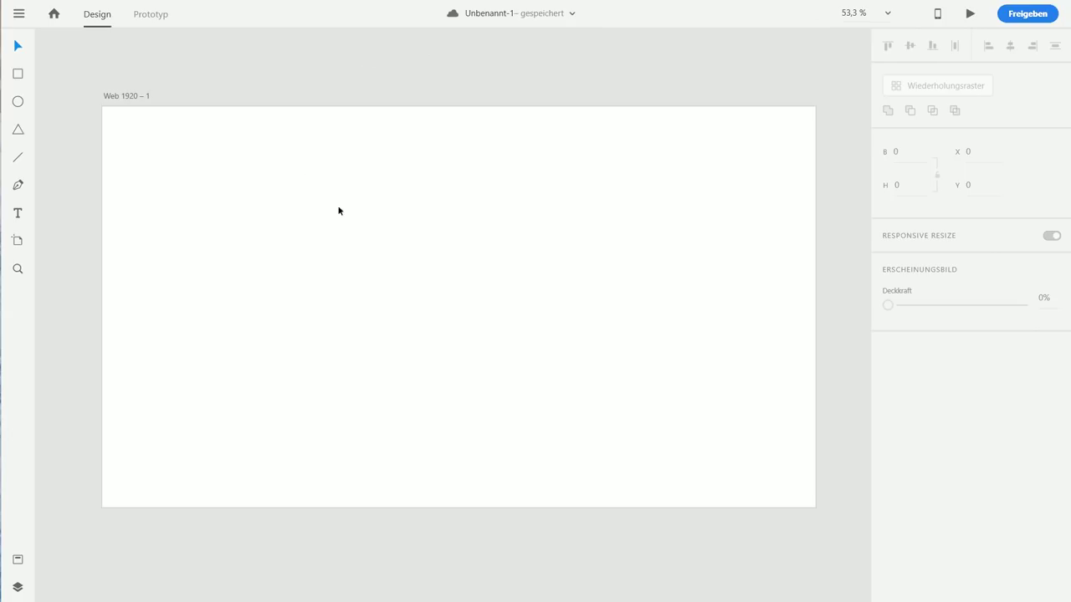
Add the text "Hallo" to the artboard, enlarged to a font size of about 337 and placed near the centre.
left_click(394, 284)
key("t")
left_click(394, 284)
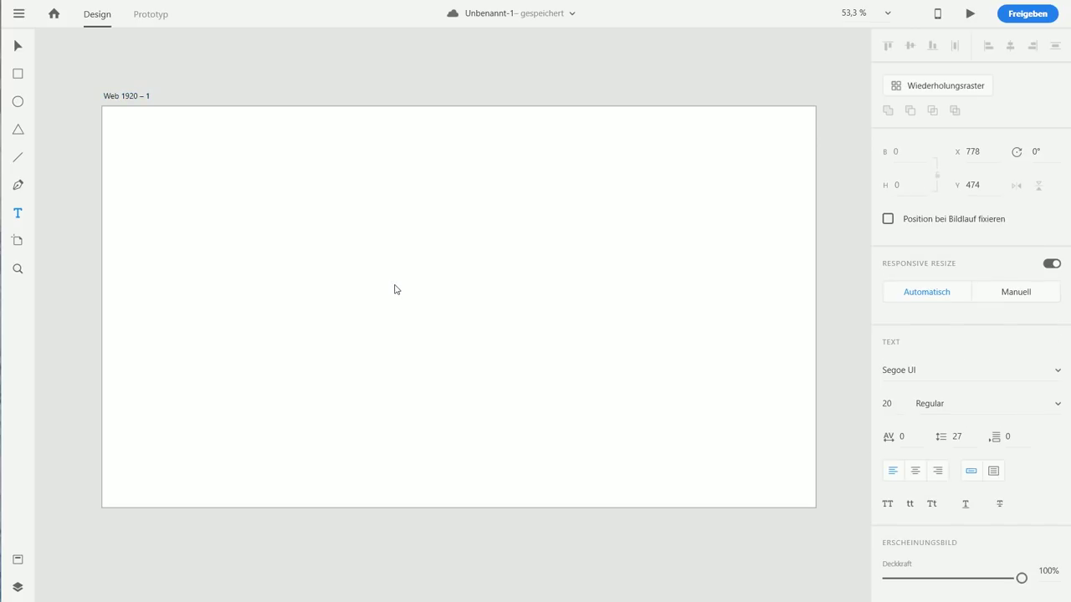
type("Hallo")
left_click(16, 45)
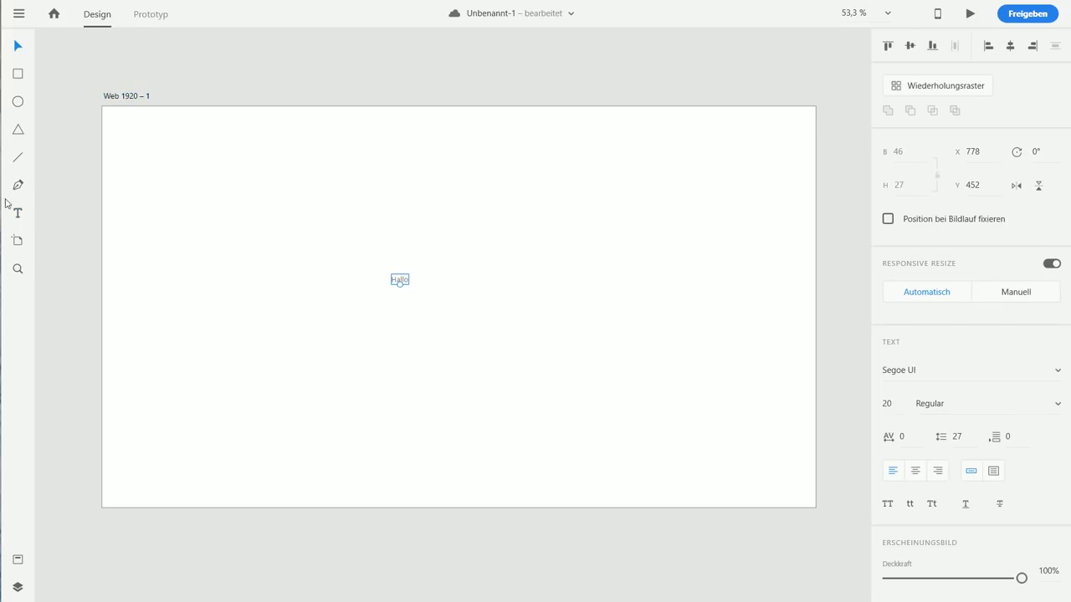
left_click_drag(400, 282, 400, 441)
left_click_drag(419, 371, 499, 310)
Try out uppercase, lowercase, title case and underline formatting on the "Hallo" text.
scroll(990, 385, "down", 2)
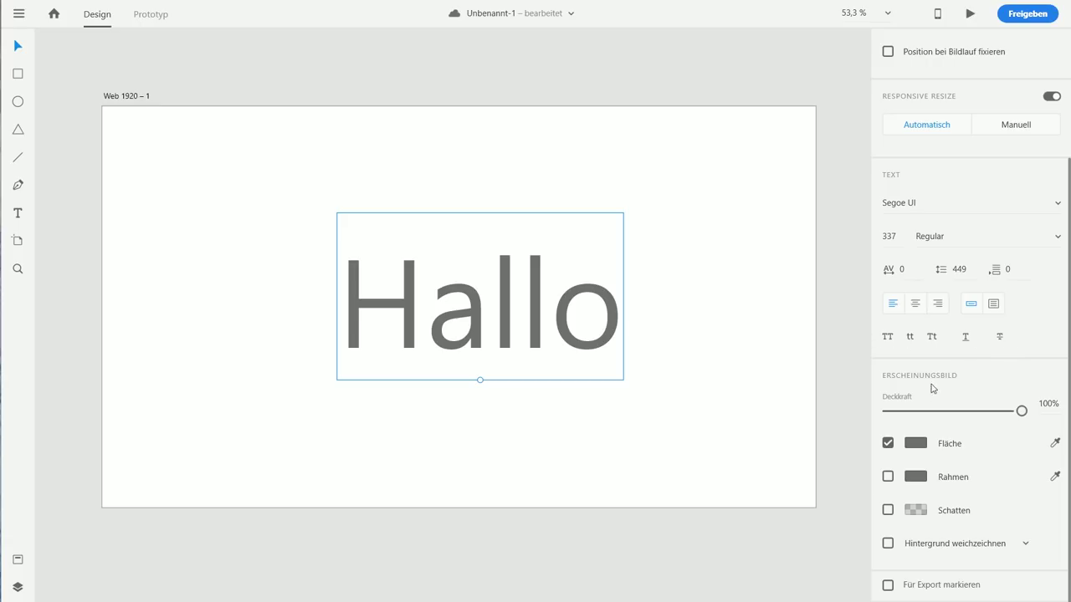
left_click(888, 338)
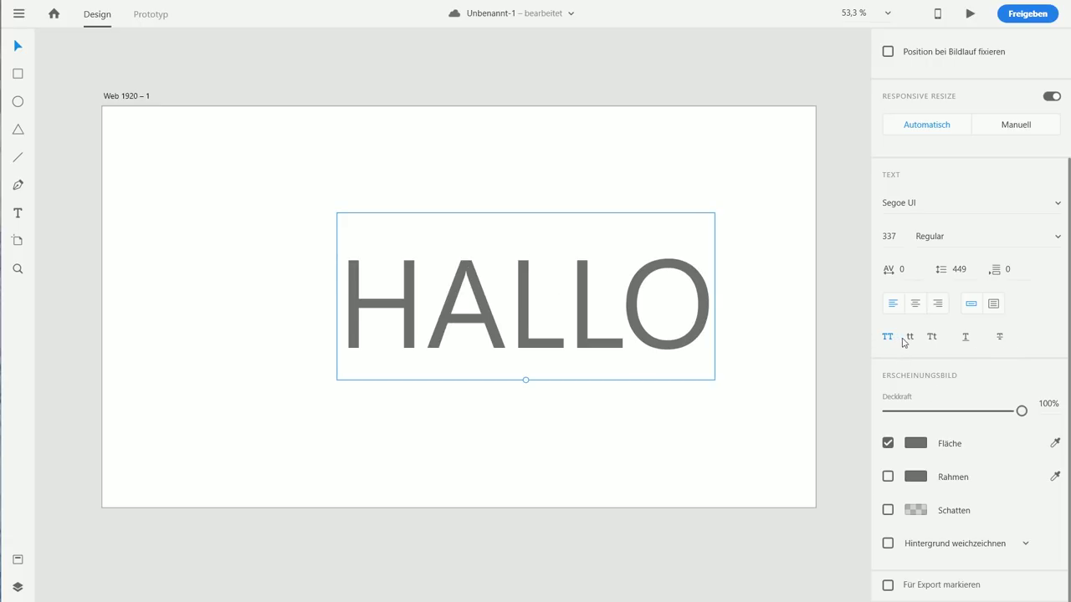
left_click(910, 338)
left_click(930, 338)
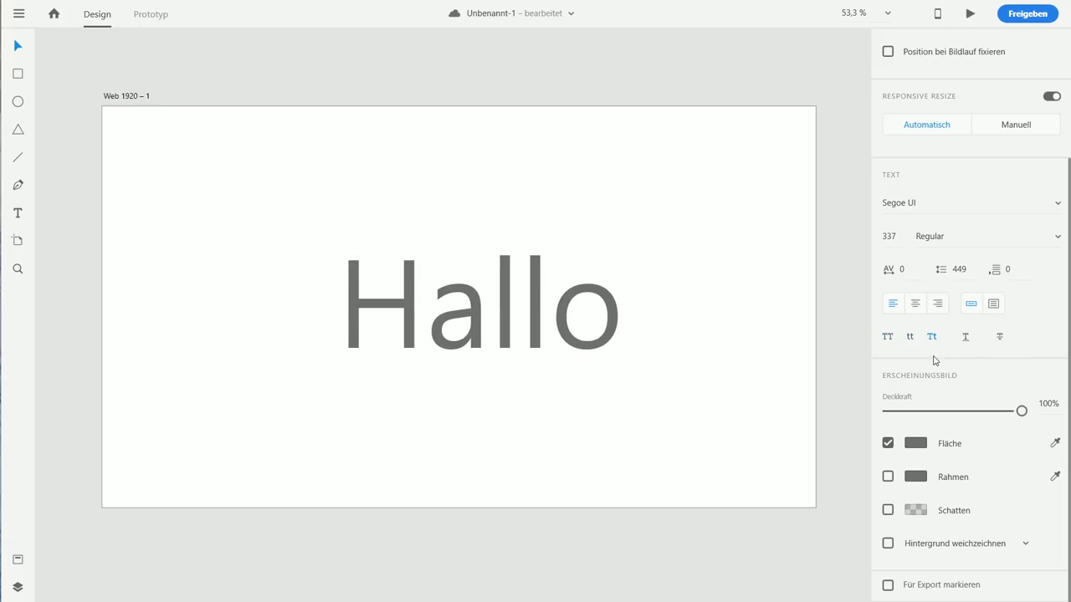
left_click(966, 337)
left_click(968, 338)
left_click(886, 338)
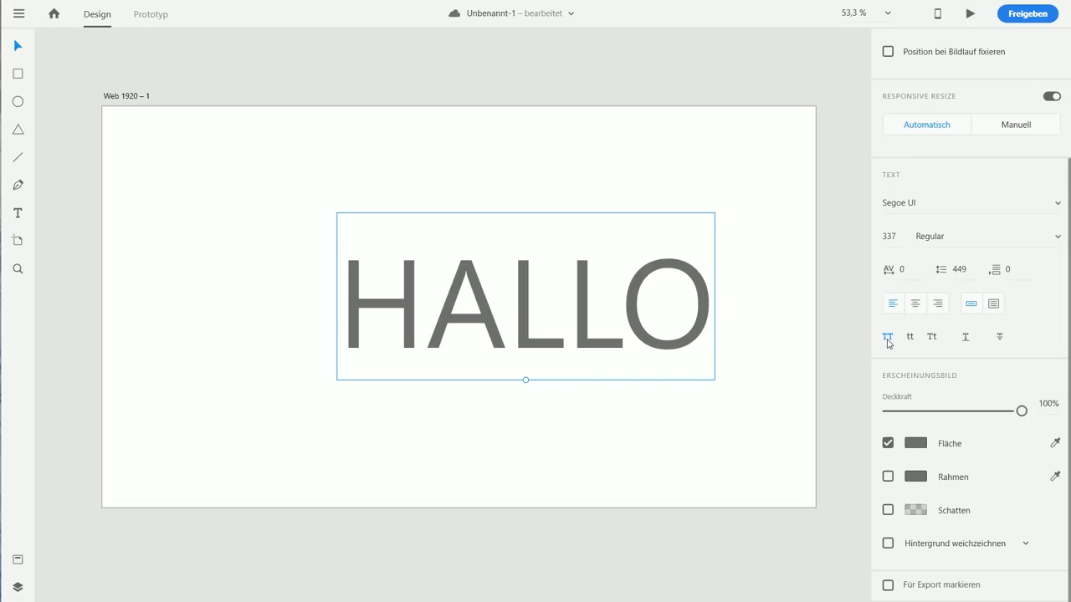
left_click(888, 338)
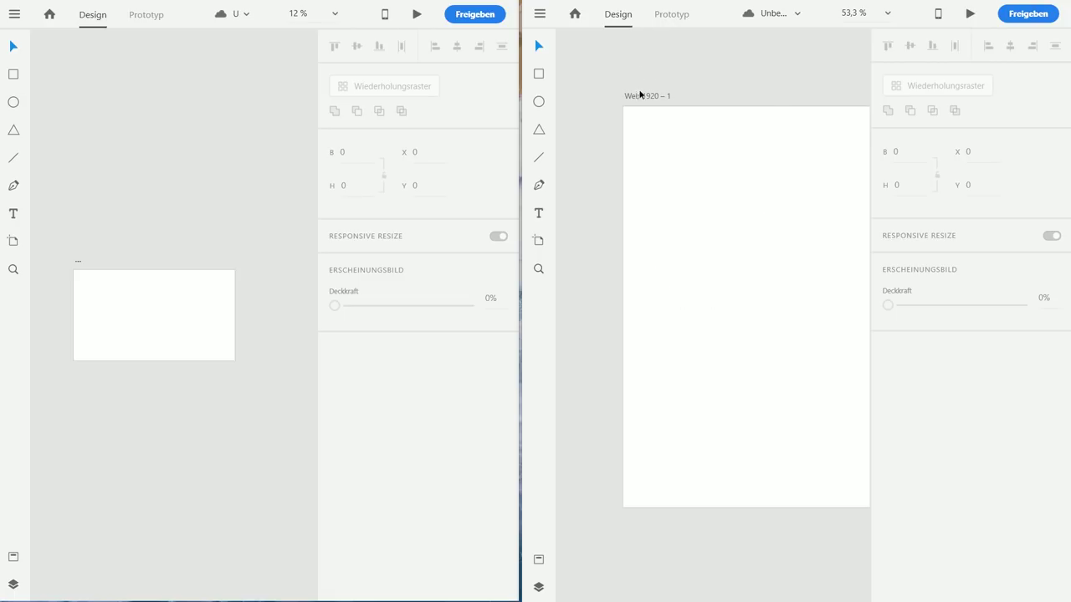
Draw a rectangle about 373 × 119 near the top of the Web 1920 – 1 artboard.
left_click_drag(641, 95, 631, 121)
left_click(538, 74)
left_click_drag(667, 162, 806, 207)
Add the text "Button" at a font size of about 89 and centre it on the rectangle.
key("t")
left_click(720, 275)
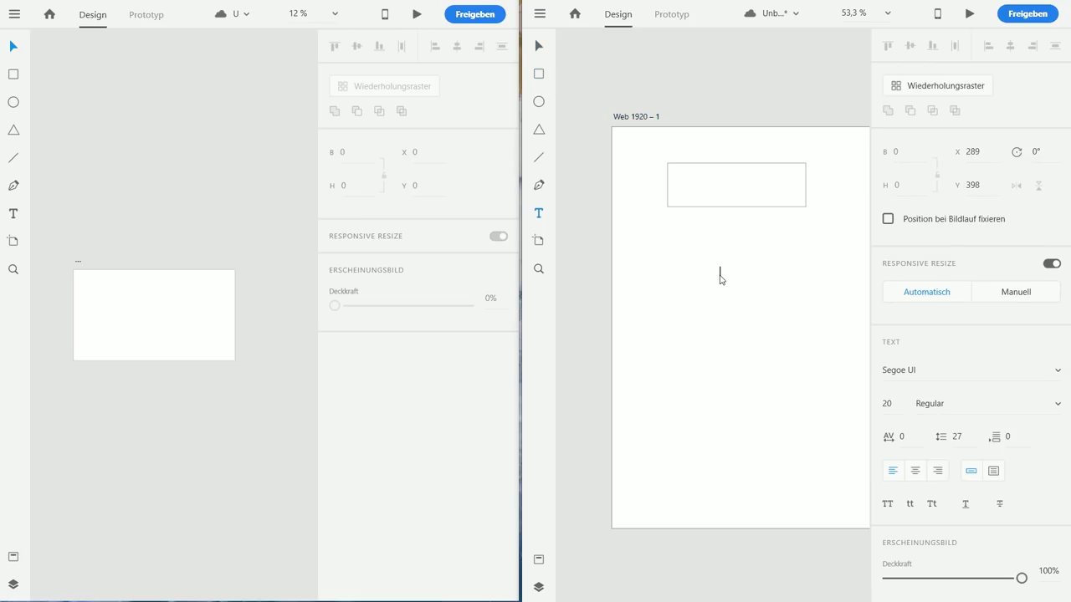
type("Button")
key("Escape")
left_click_drag(730, 277, 736, 206)
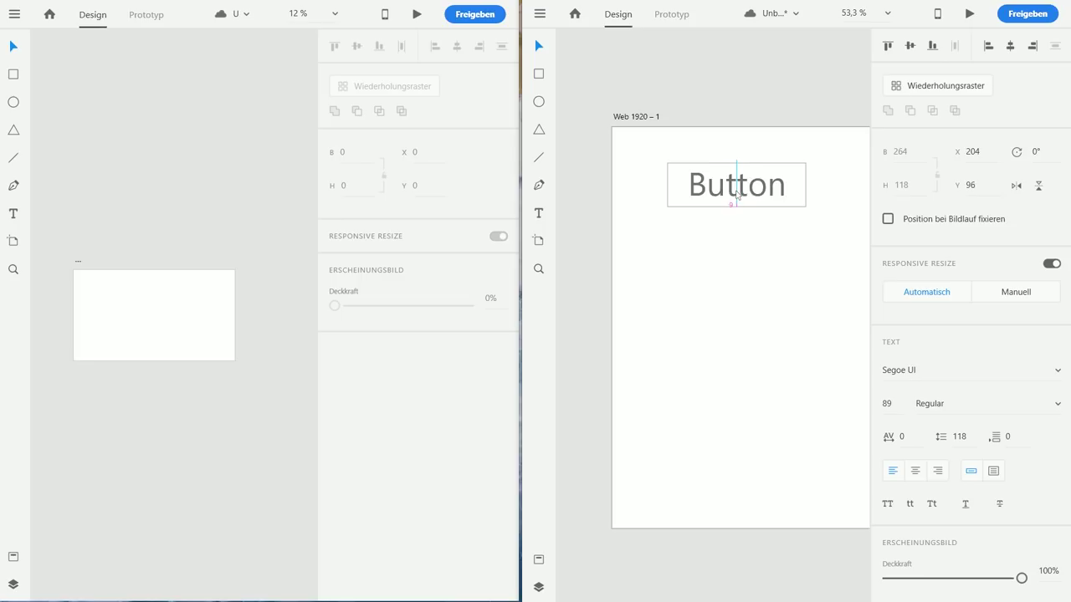
Fill the rectangle behind the text with bright red, #FF0C0C.
left_click(793, 177)
left_click(915, 443)
left_click(806, 371)
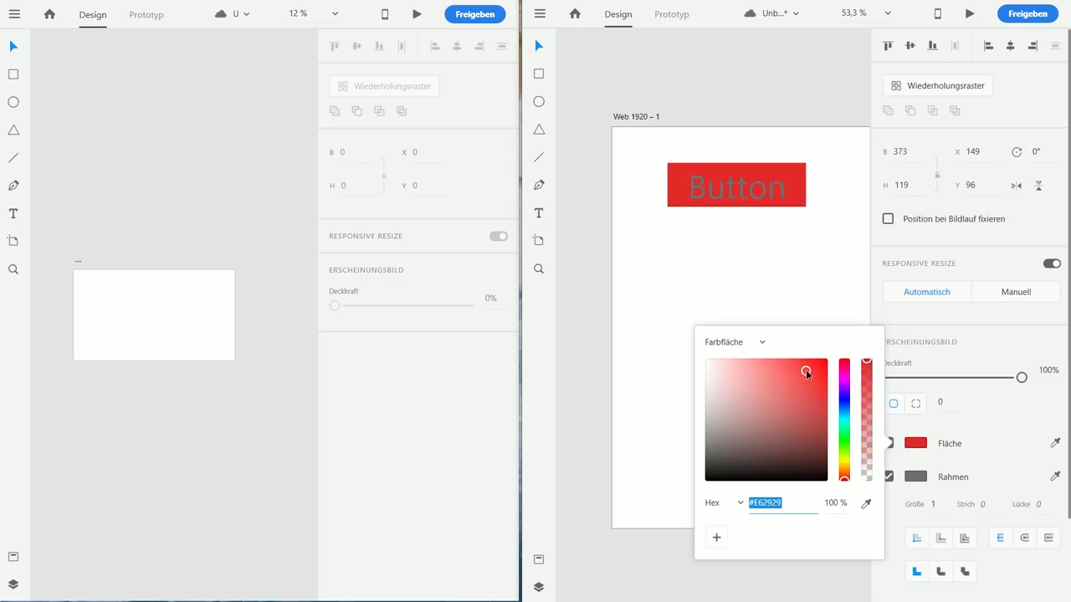
left_click_drag(806, 371, 826, 348)
Change the fill colour of the "Button" text to white.
left_click(736, 188)
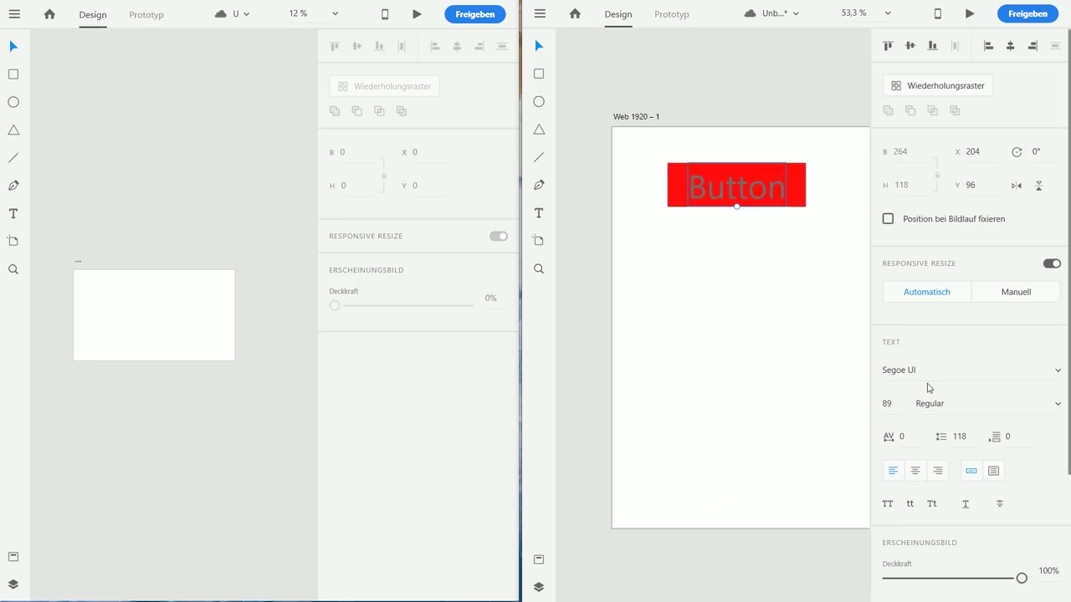
scroll(918, 334, "down", 3)
left_click(911, 441)
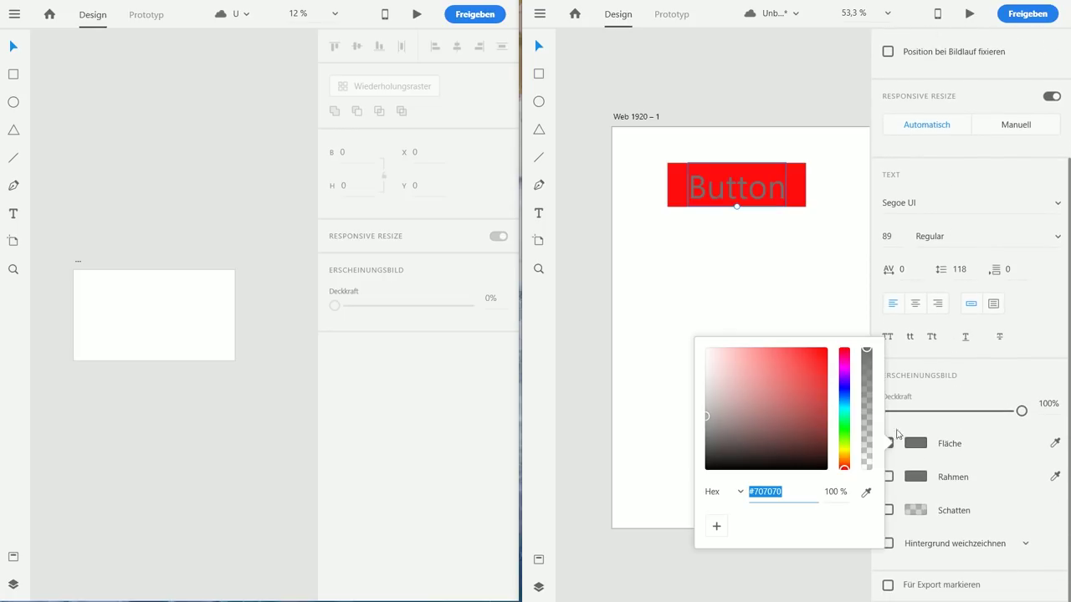
left_click_drag(706, 415, 688, 335)
left_click(748, 282)
Select the red rectangle together with its "Button" text and turn them into a component.
left_click(746, 188)
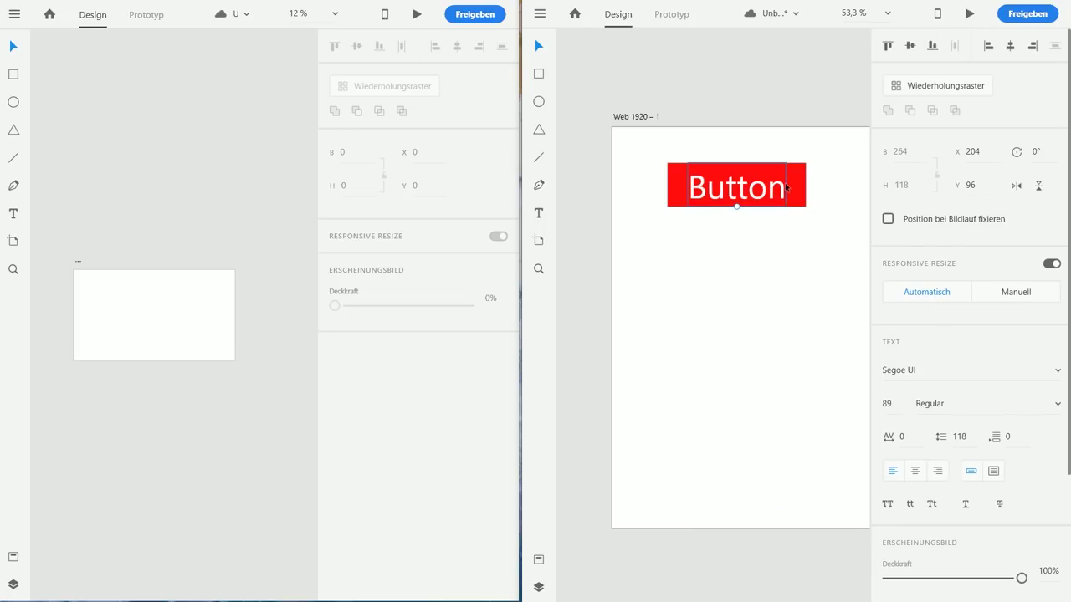
left_click(795, 186, "shift")
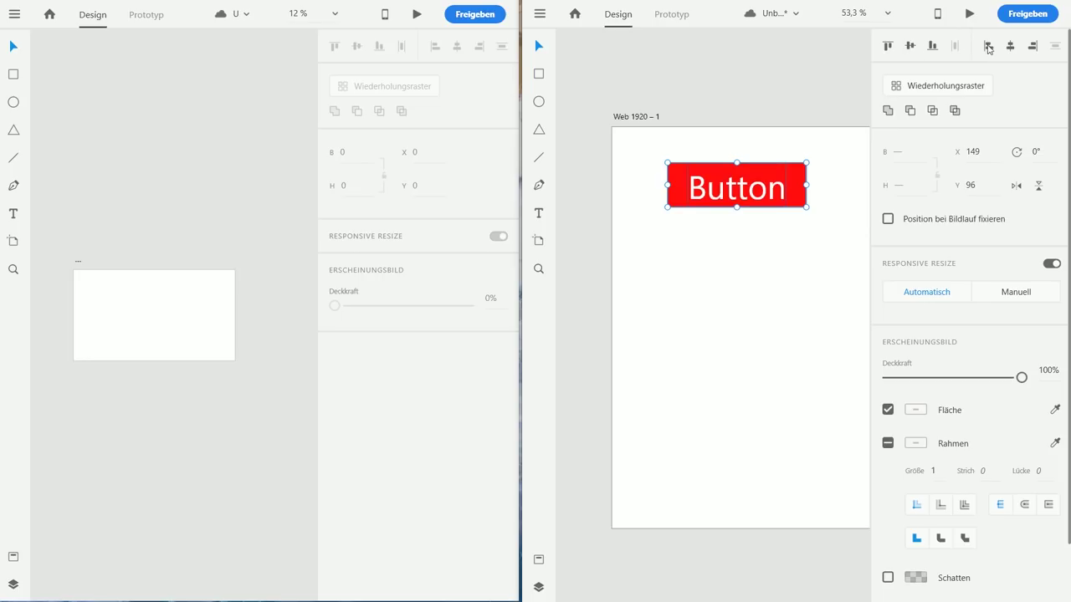
left_click_drag(658, 148, 854, 235)
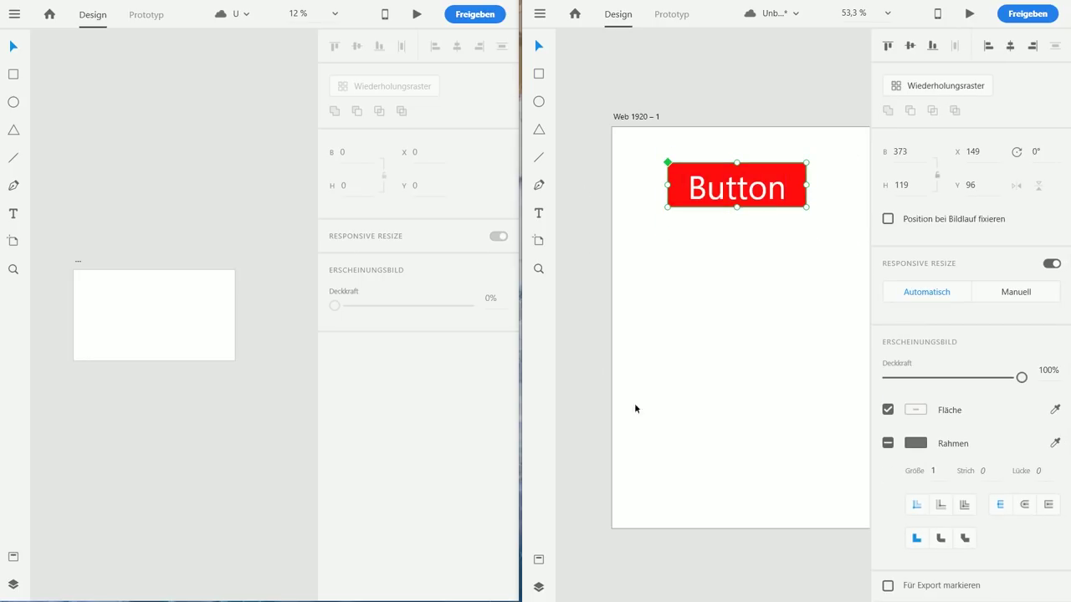
Save the component rectangle's fill and border colours to the document assets and select the "Button" text inside the component.
left_click(539, 559)
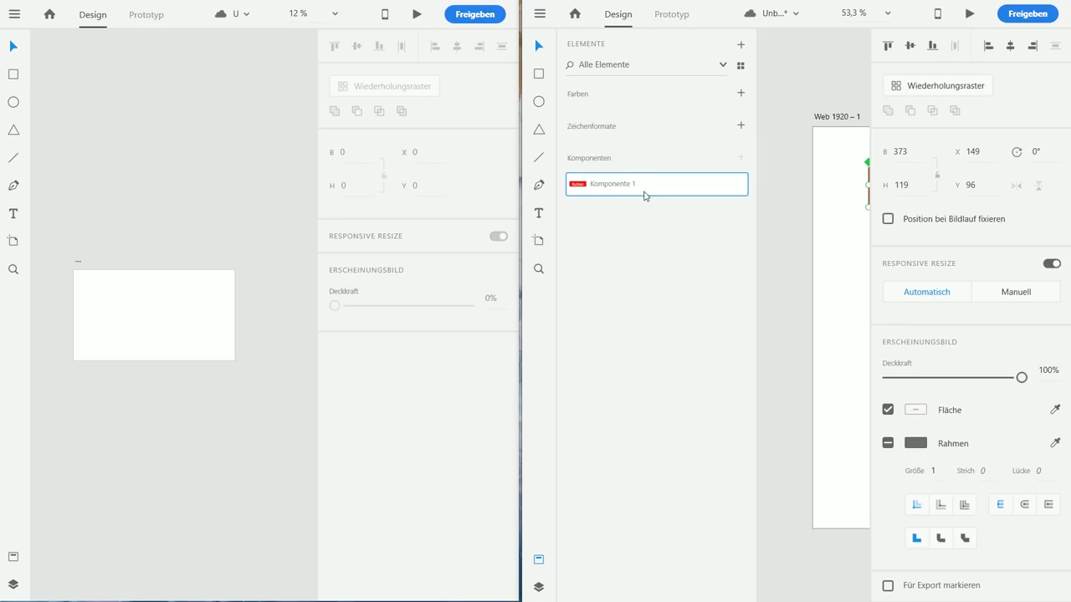
scroll(785, 208, "right", 2)
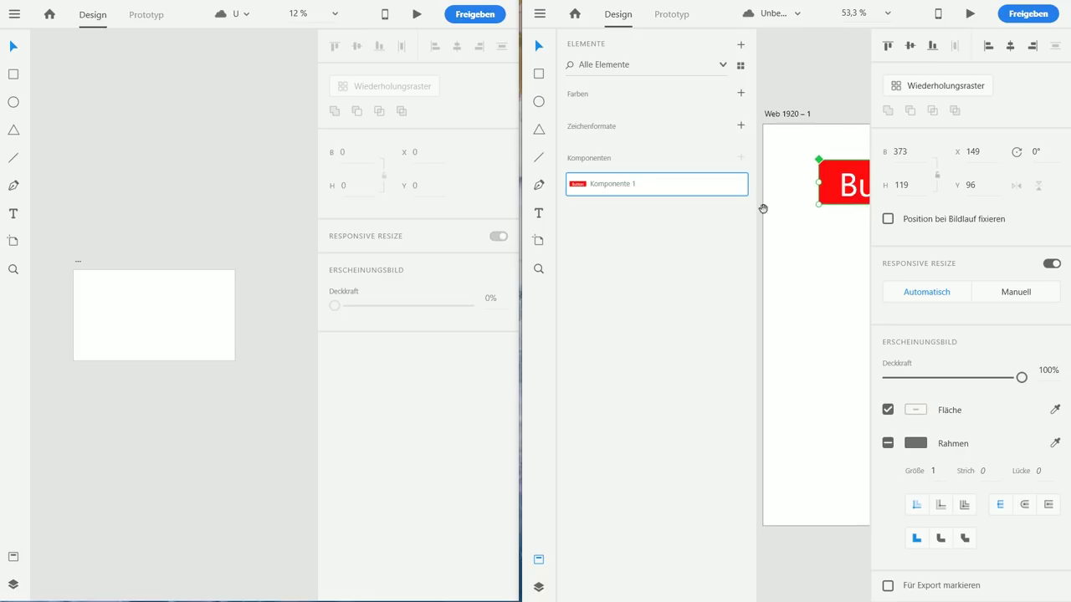
left_click(826, 189)
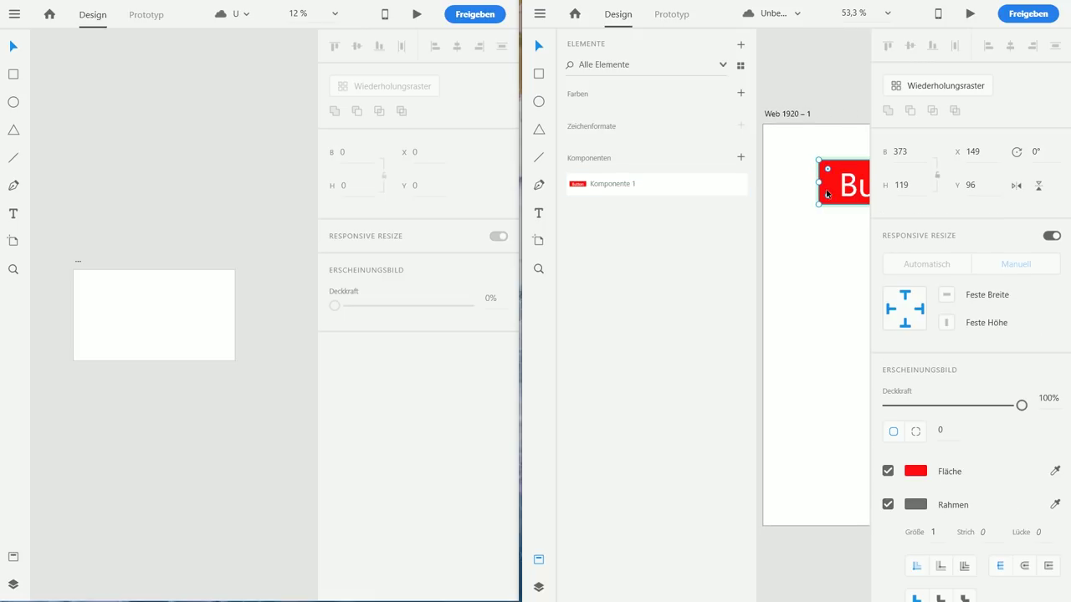
left_click(741, 93)
double_click(869, 186)
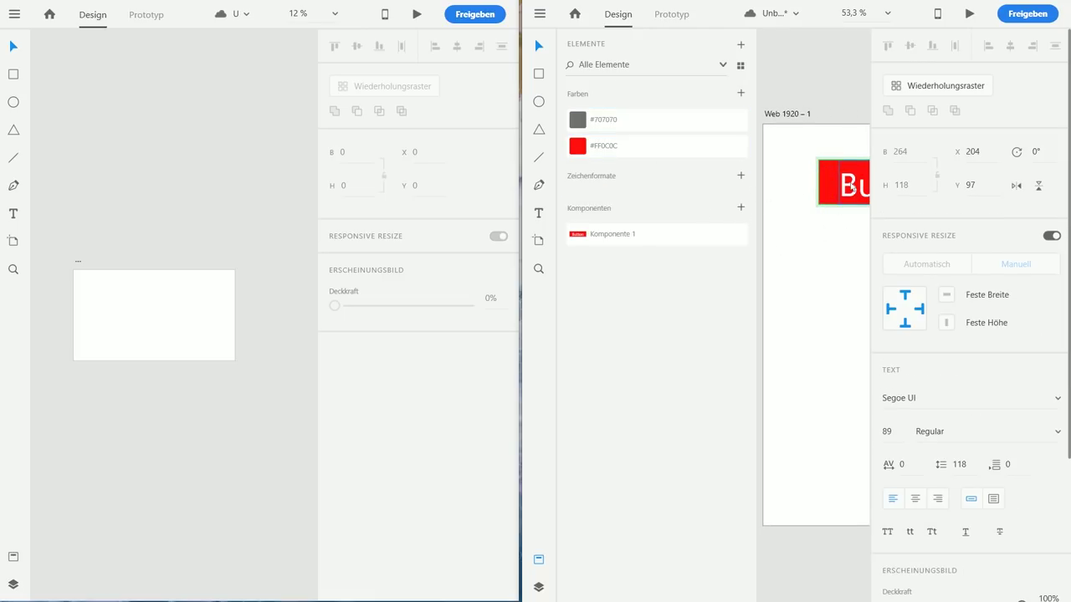
Save the character style of the "Button" text, Segoe UI 89 pt, to the document assets.
left_click(740, 176)
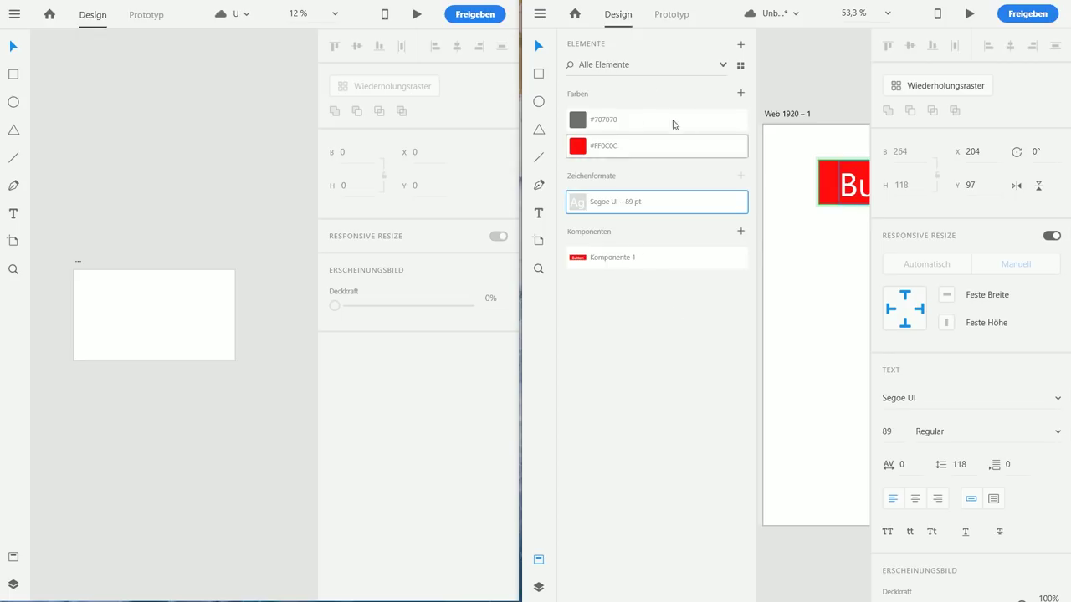
left_click(632, 405)
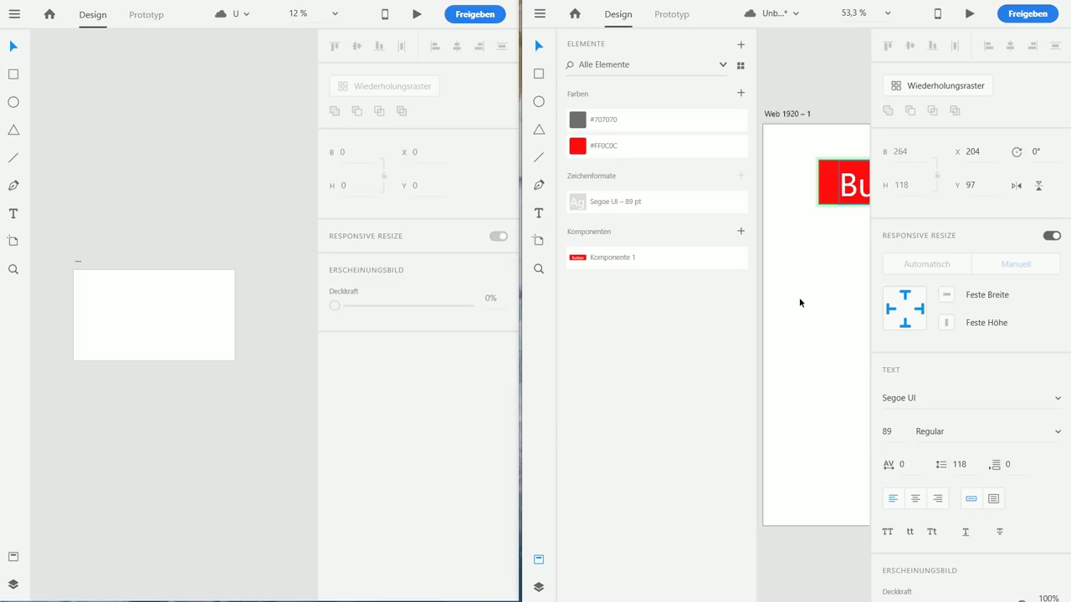
Save the document as a cloud document named "Video Demo" and deselect the text.
key("ctrl+s")
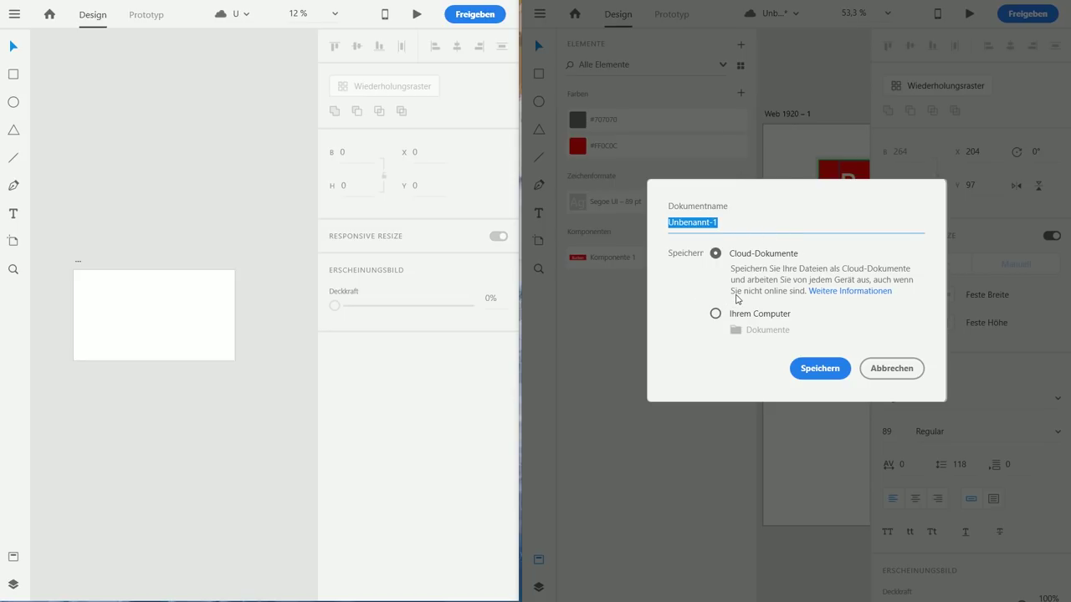
left_click(741, 221)
key("ctrl+a")
type("Video Demo")
key("Return")
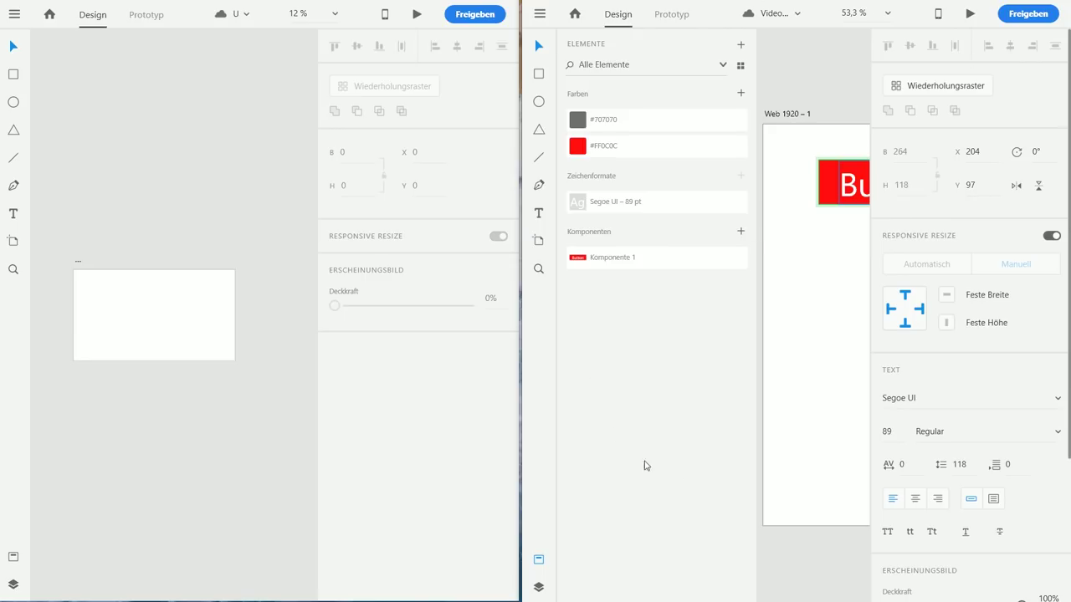
left_click(767, 153)
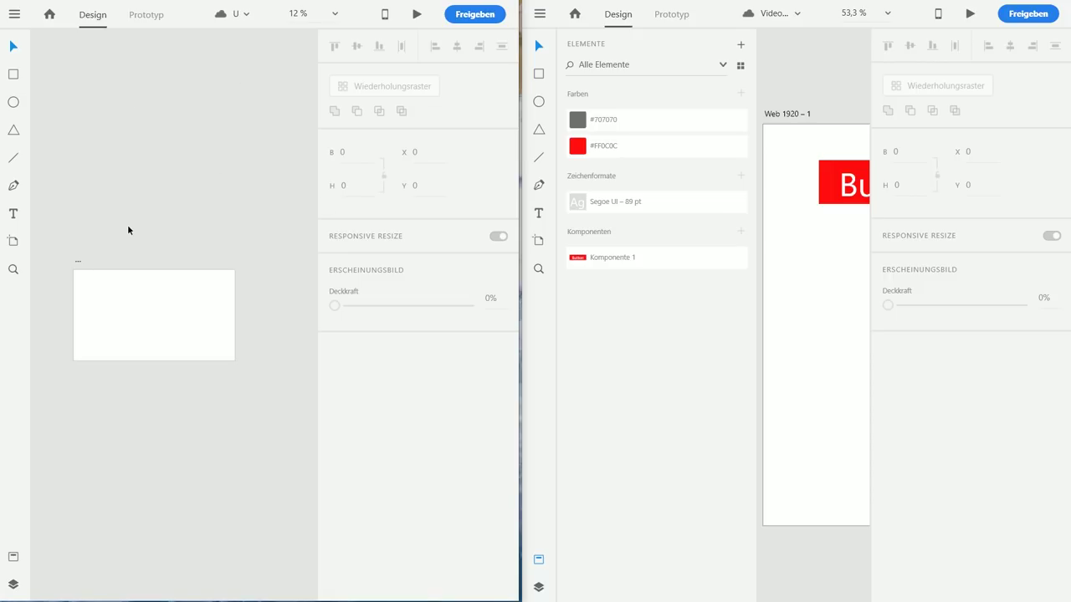
Link the assets of the cloud document "Video Demo" into the other open document.
left_click(13, 559)
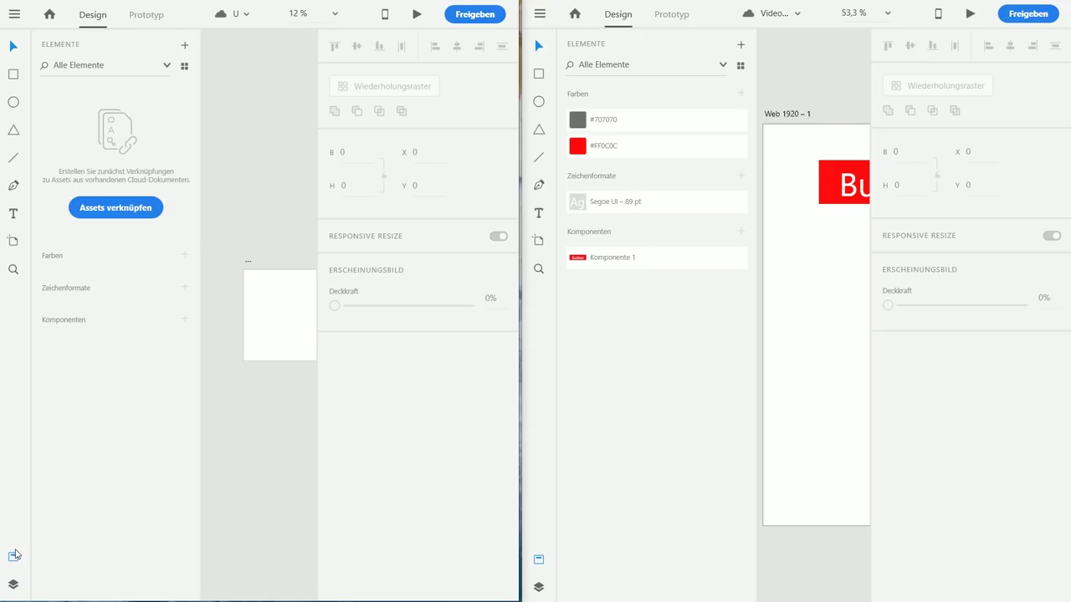
left_click(109, 209)
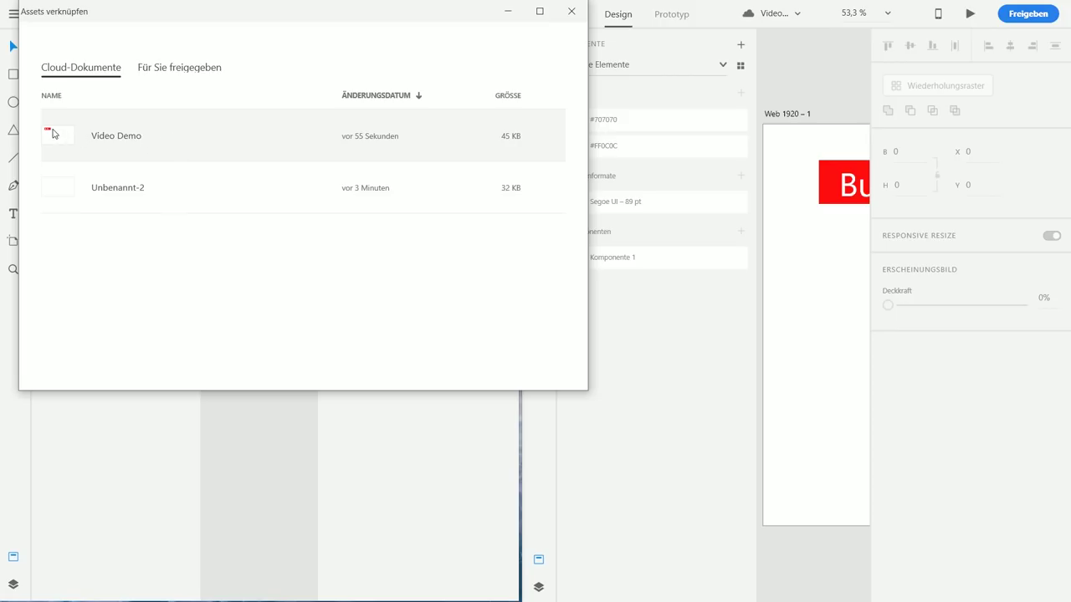
left_click(116, 142)
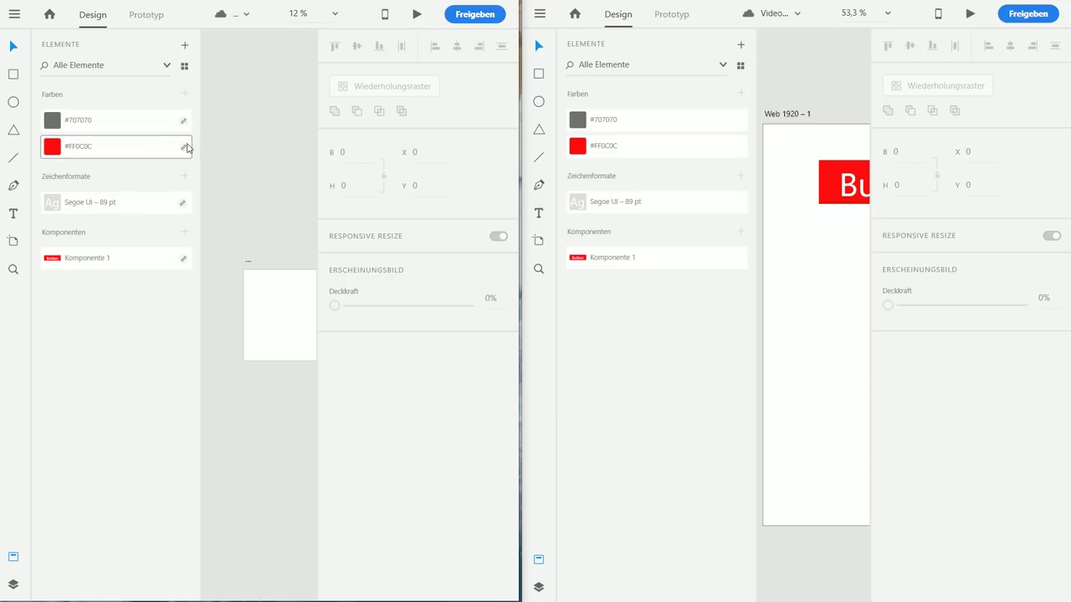
mouse_move(181, 152)
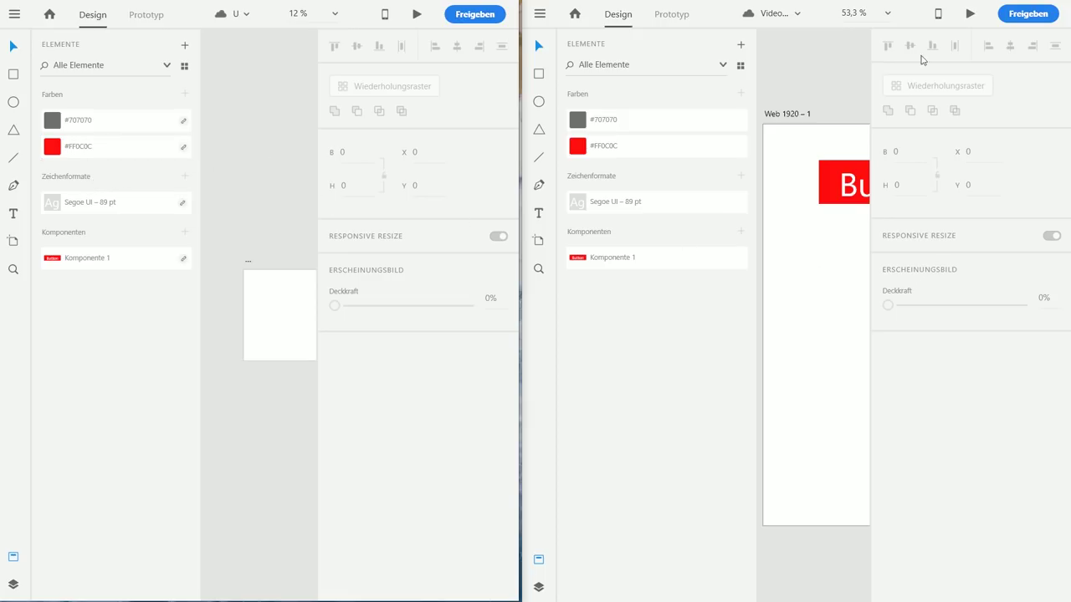
Move the "Button" text down and to the left inside the component in Video Demo and save the document.
left_click(827, 187)
double_click(841, 186)
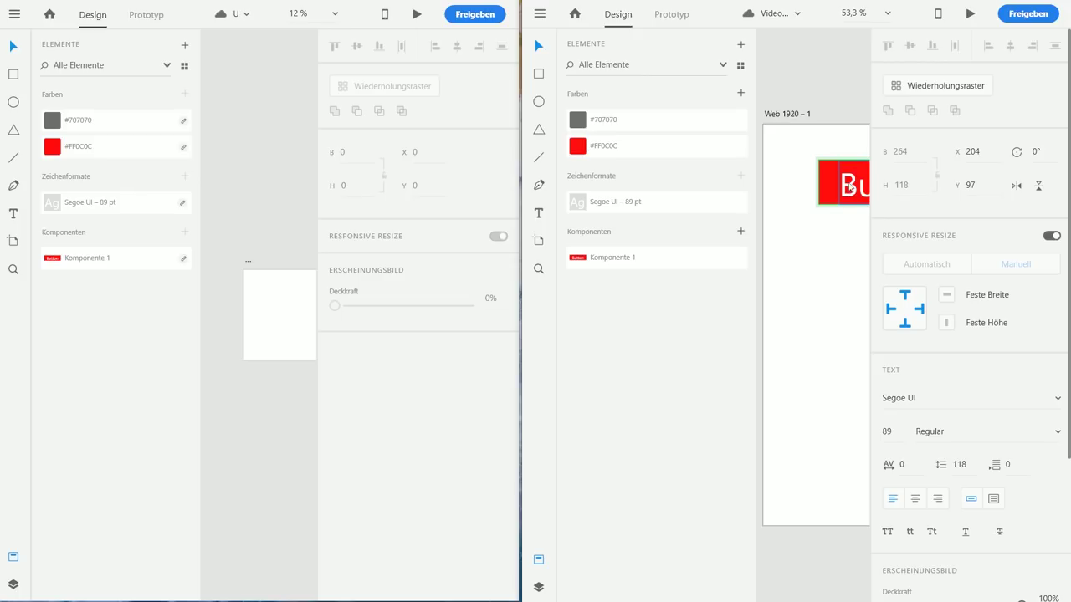
left_click_drag(851, 188, 829, 194)
left_click(774, 263)
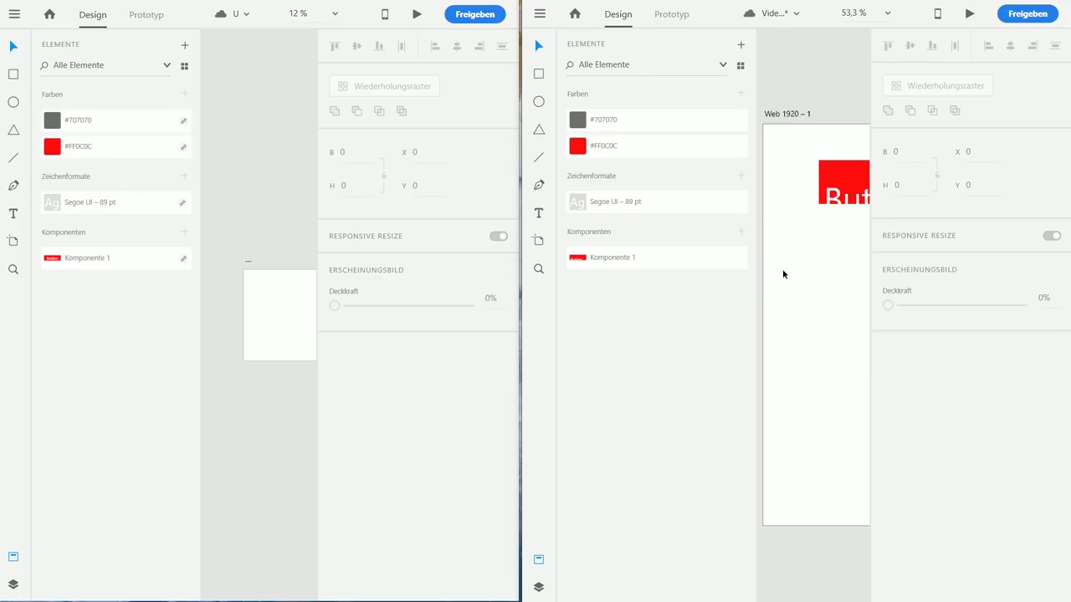
key("ctrl+s")
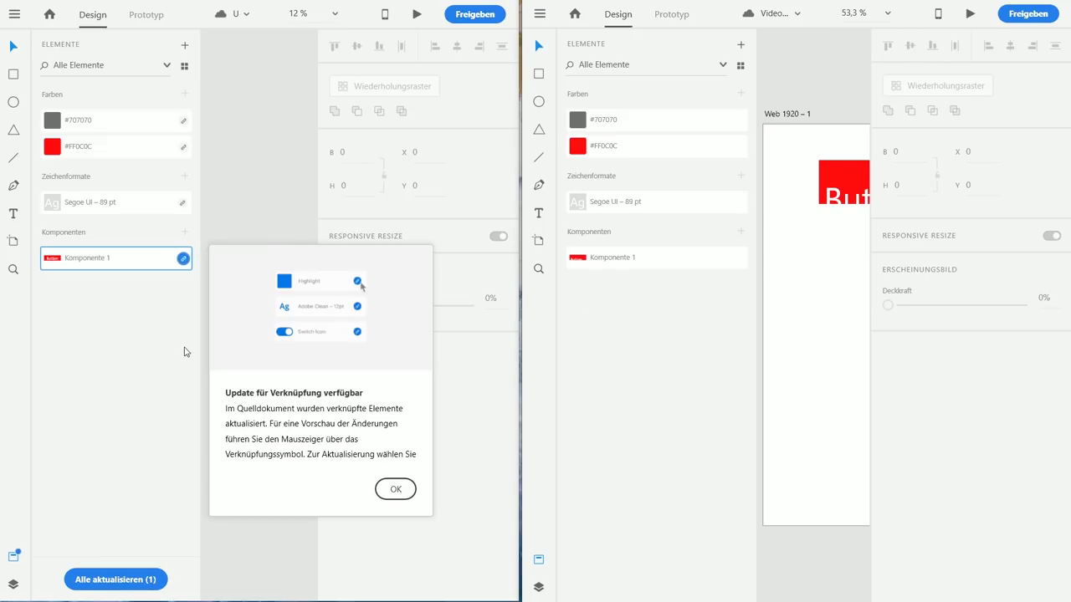
Update the linked Komponente 1 in the second document and place two instances of it on the artboard.
left_click(398, 490)
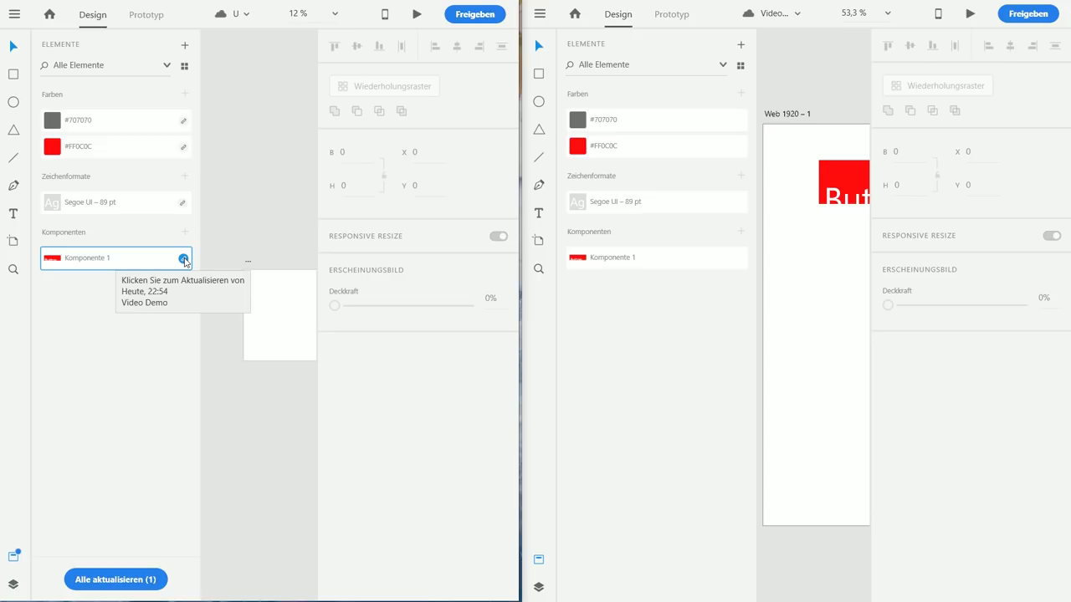
left_click(184, 260)
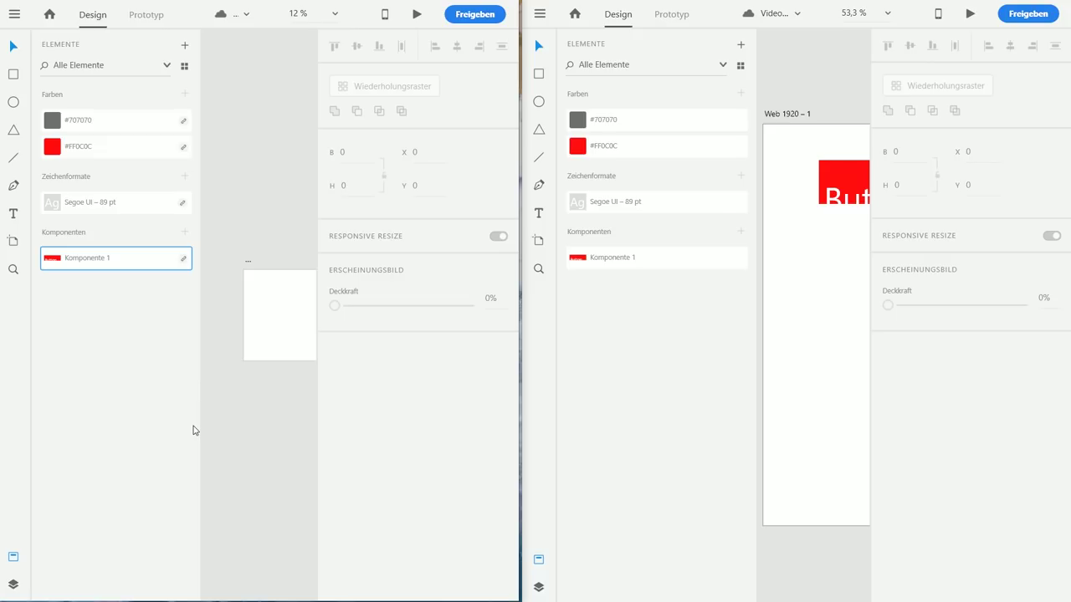
left_click_drag(108, 258, 282, 329)
left_click_drag(134, 266, 291, 298)
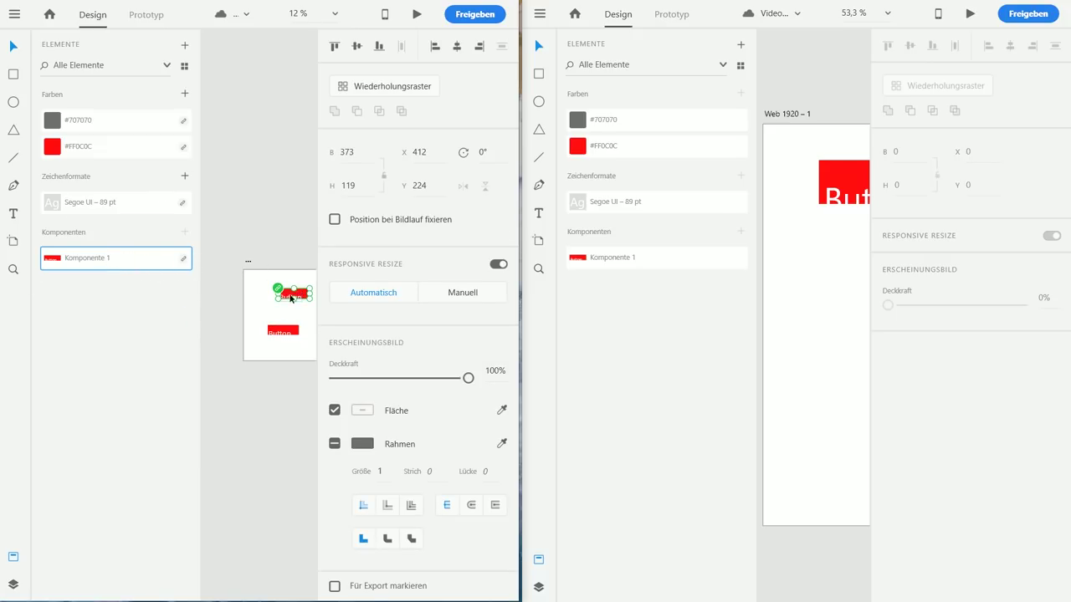
Draw a circle about 1050 px wide above the second document's artboard and fill it with the linked red #FF0C0C.
left_click(13, 103)
left_click_drag(222, 136, 311, 222)
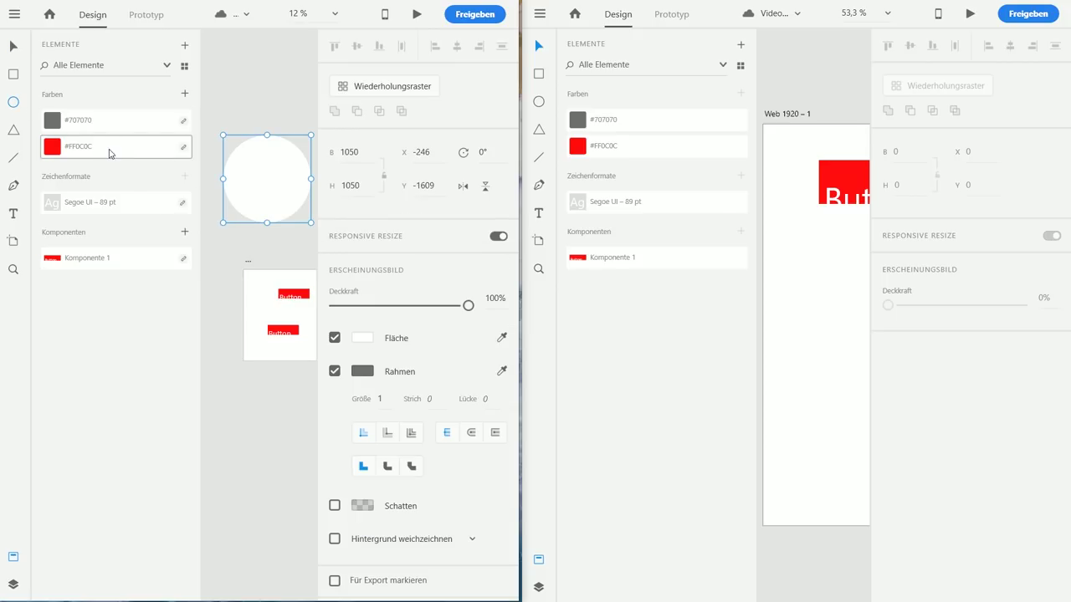
left_click(110, 153)
Draw a rectangle about 837 by 697 px overlapping the red circle and fill it with the linked grey #707070.
left_click(13, 74)
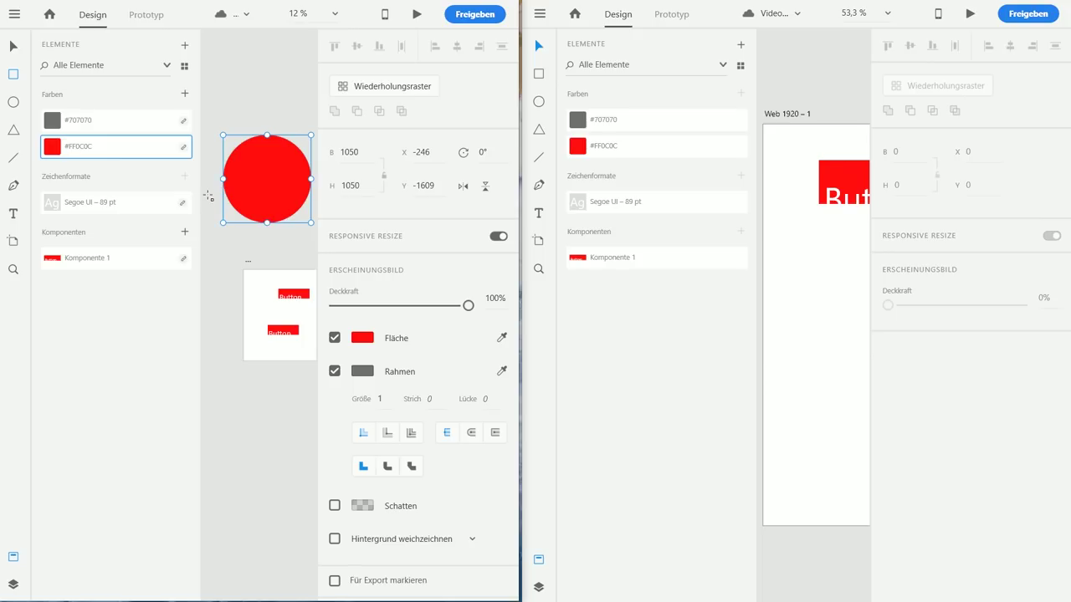
left_click_drag(208, 196, 272, 254)
left_click(110, 120)
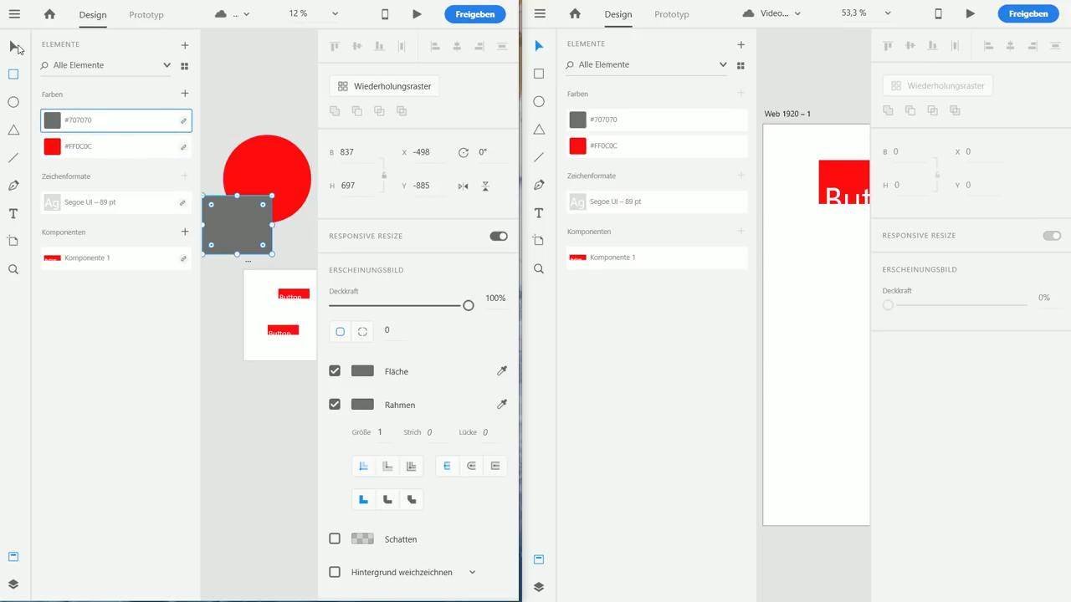
left_click(17, 48)
left_click(239, 89)
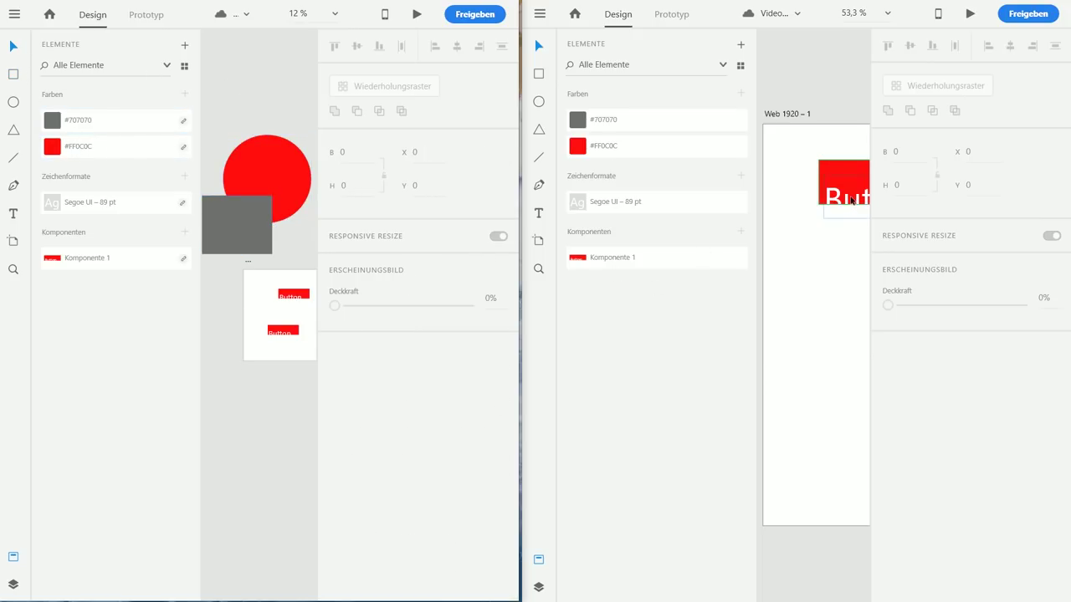
Change the red colour asset in Video Demo to blue #1E68E6 and update all linked assets in the second document.
right_click(620, 144)
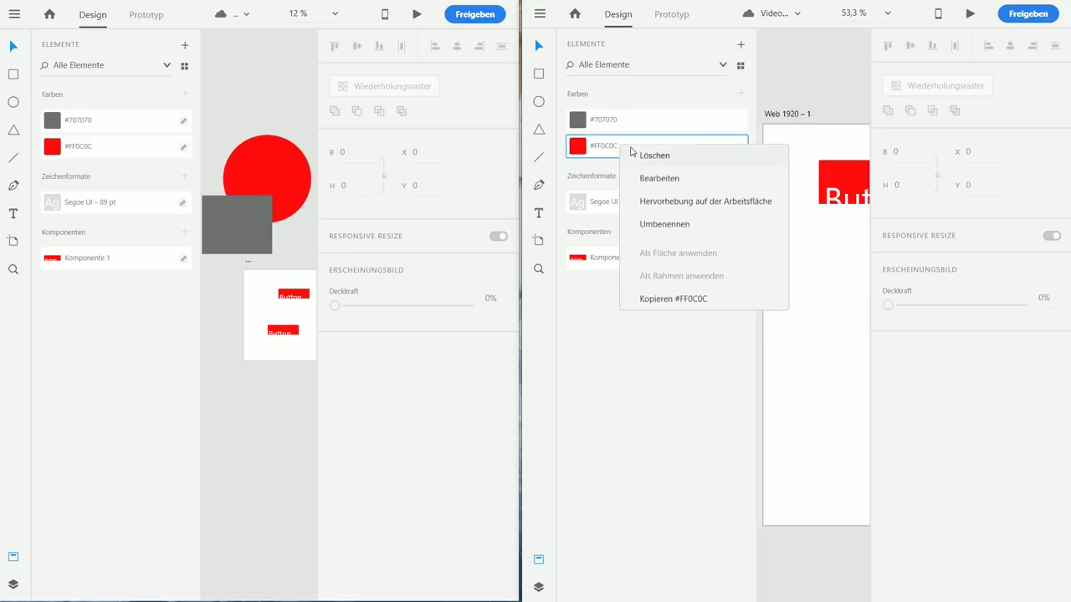
left_click(659, 179)
left_click_drag(643, 134, 712, 86)
left_click(745, 124)
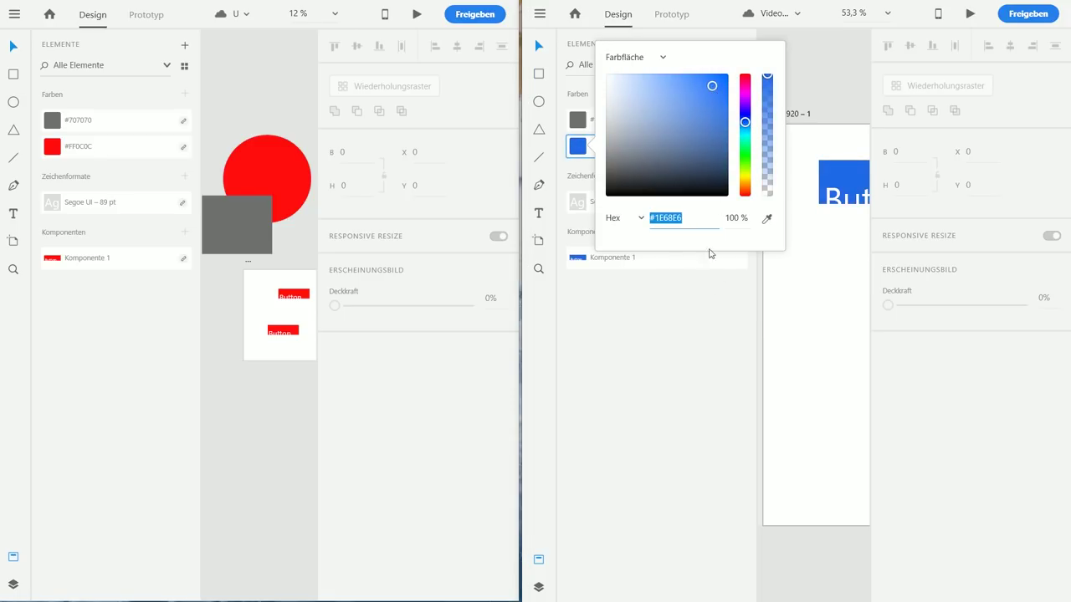
left_click(712, 255)
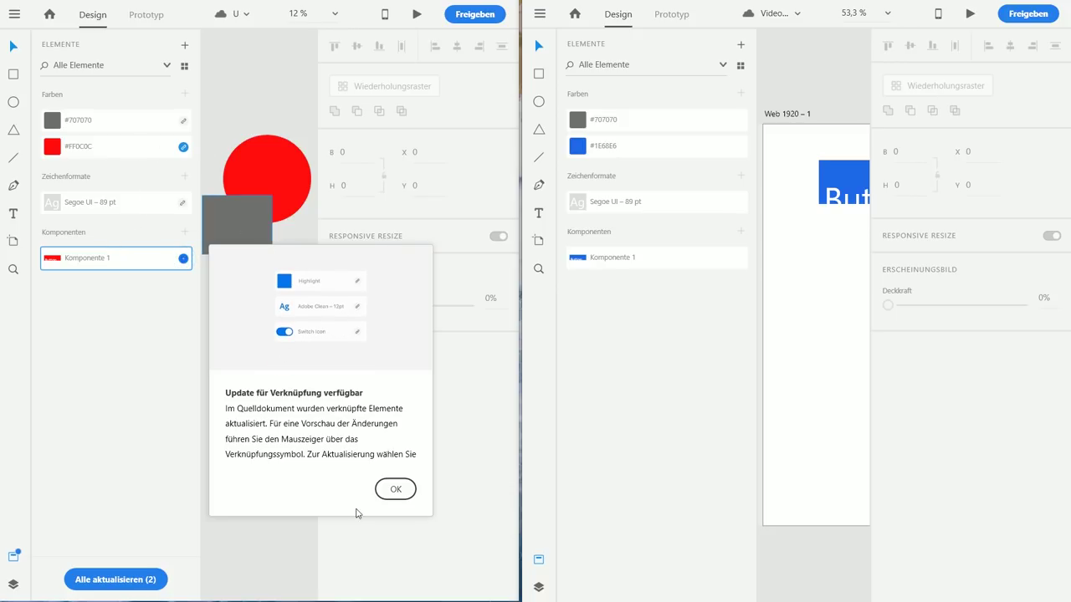
left_click(395, 489)
left_click(128, 580)
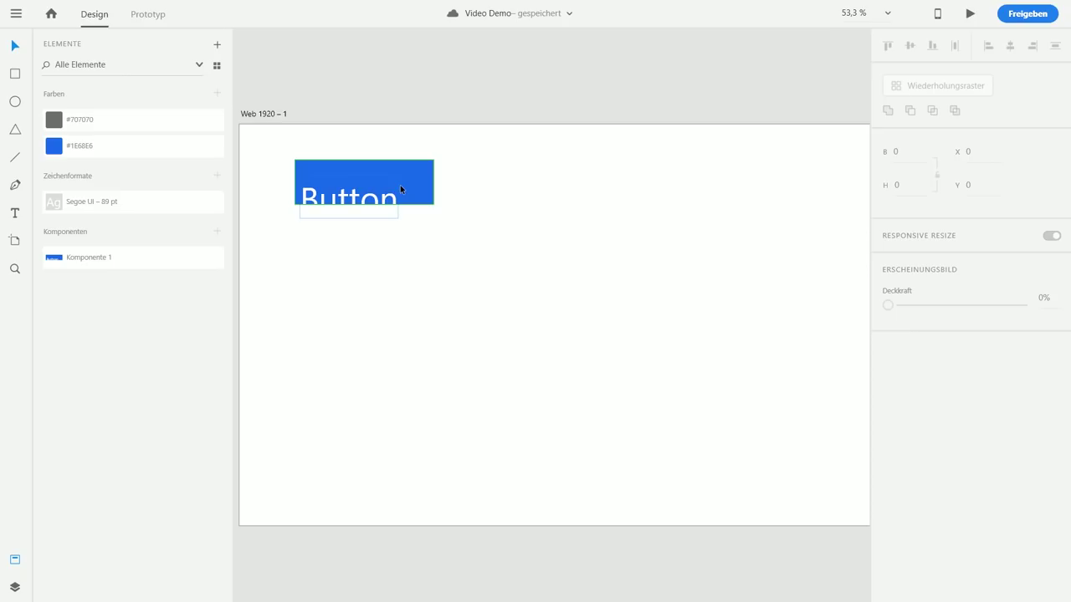
Place four more instances of Komponente 1 on the Web 1920 – 1 artboard and spread them apart.
left_click(378, 200)
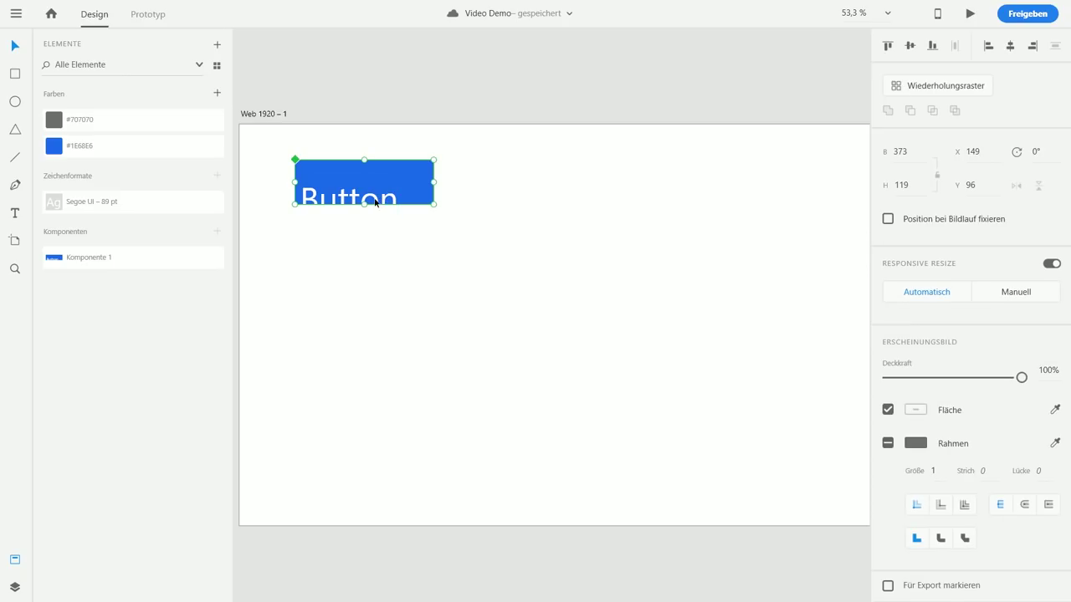
left_click(317, 331)
left_click_drag(83, 259, 326, 311)
left_click_drag(130, 264, 620, 229)
left_click_drag(468, 297, 363, 300)
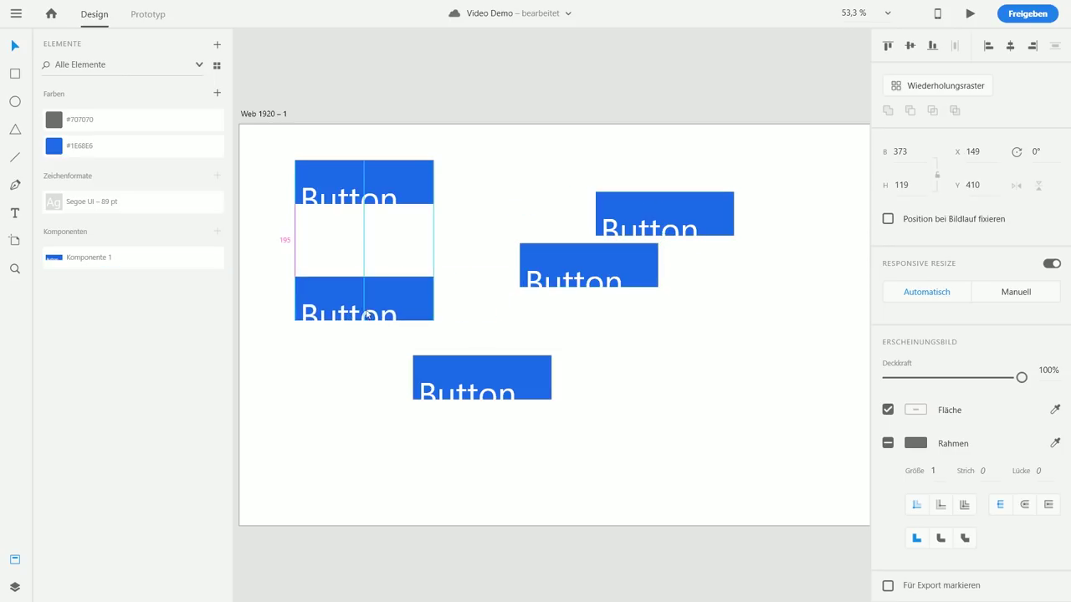
left_click_drag(560, 280, 568, 307)
left_click_drag(637, 201, 626, 159)
left_click(521, 219)
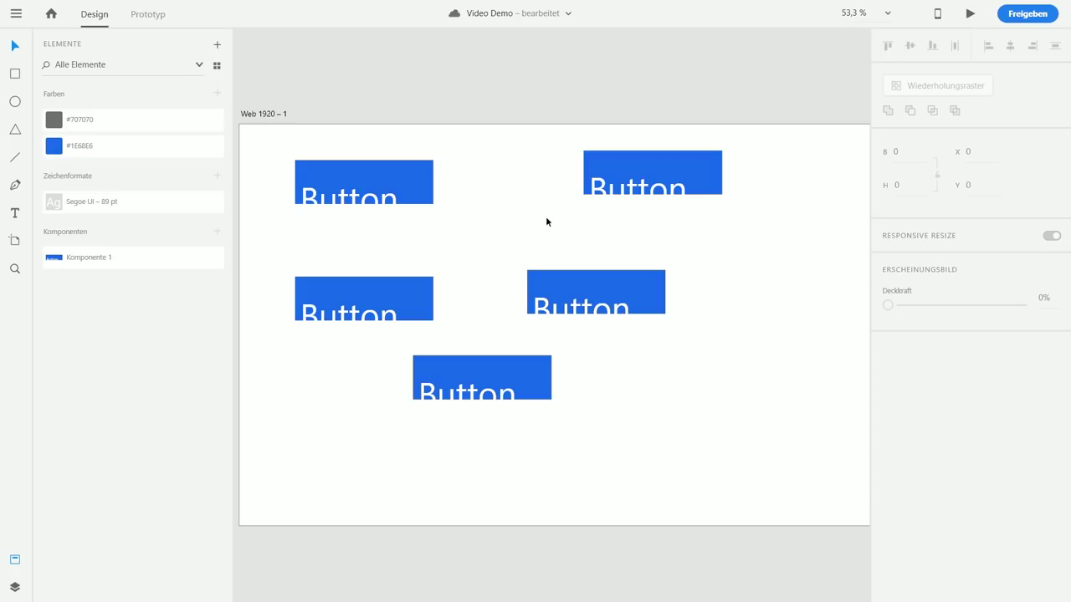
Delete all five buttons from the Web 1920 – 1 artboard and remove Komponente 1 from the document assets.
left_click(374, 206)
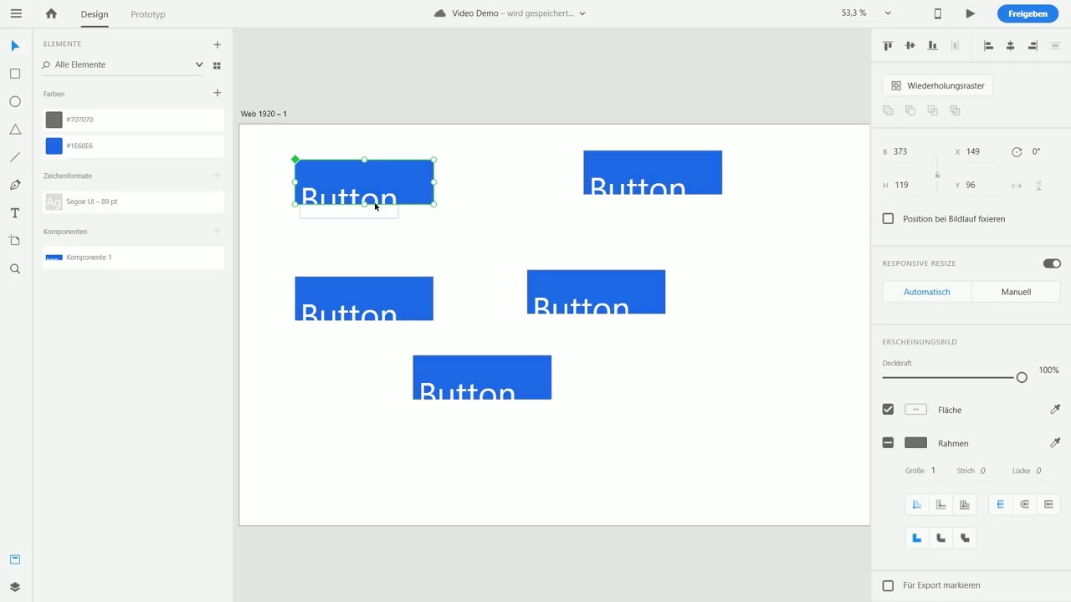
key("Delete")
left_click(636, 176)
key("Delete")
left_click(569, 289)
key("Delete")
left_click(368, 301)
key("Delete")
left_click(446, 368)
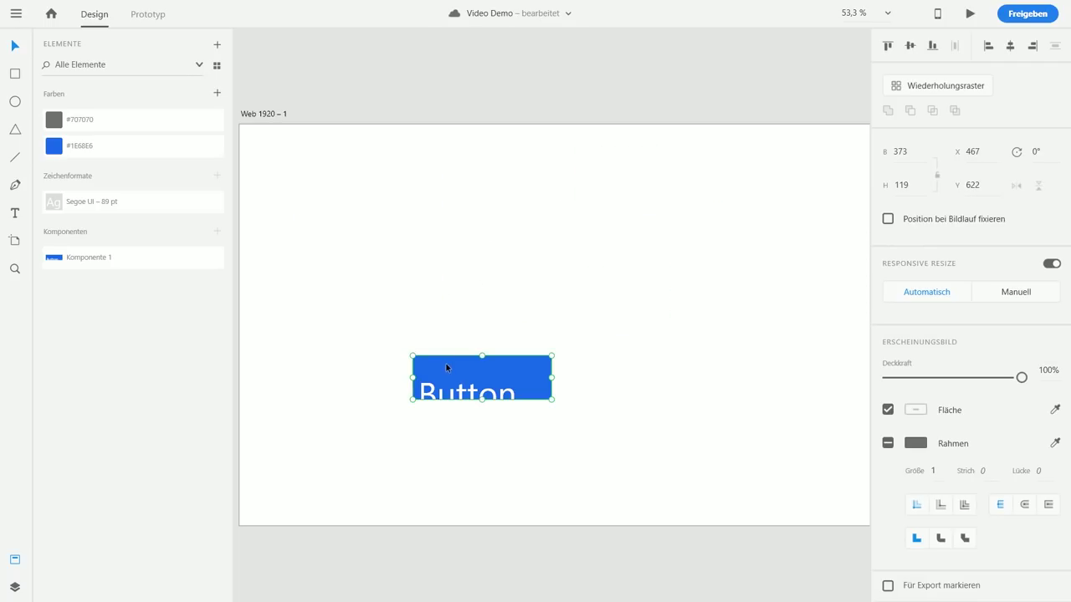
key("Delete")
right_click(127, 257)
left_click(160, 263)
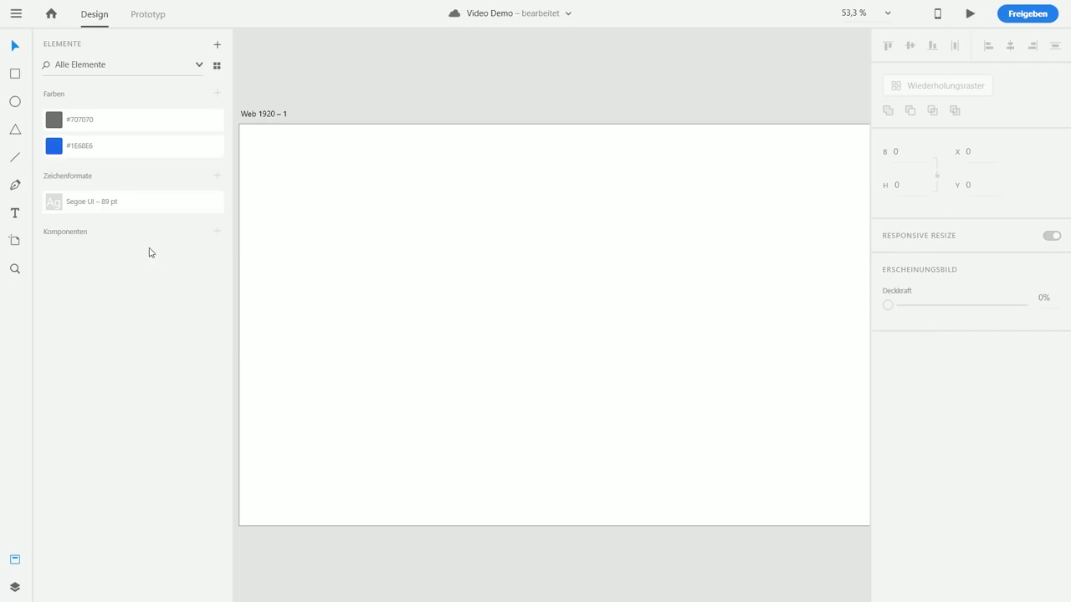
Draw a rectangle, then move and resize it into a thin header bar spanning the top edge of the Web 1920 – 1 artboard.
left_click(14, 75)
left_click_drag(309, 200, 708, 318)
scroll(704, 315, "down", 1)
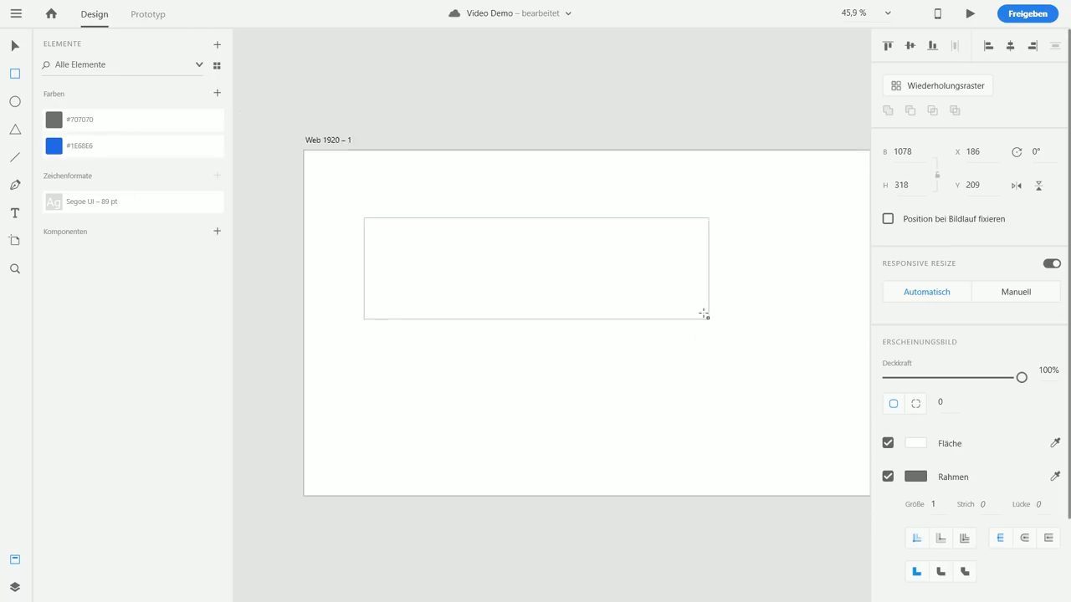
scroll(769, 287, "down", 2)
key("v")
left_click_drag(512, 278, 478, 240)
left_click_drag(605, 247, 786, 243)
left_click_drag(577, 273, 590, 227)
left_click(639, 335)
Add the text "Menü" in grey #707070, reduce it to size 37 and place it at the right end of the header bar.
left_click(598, 308)
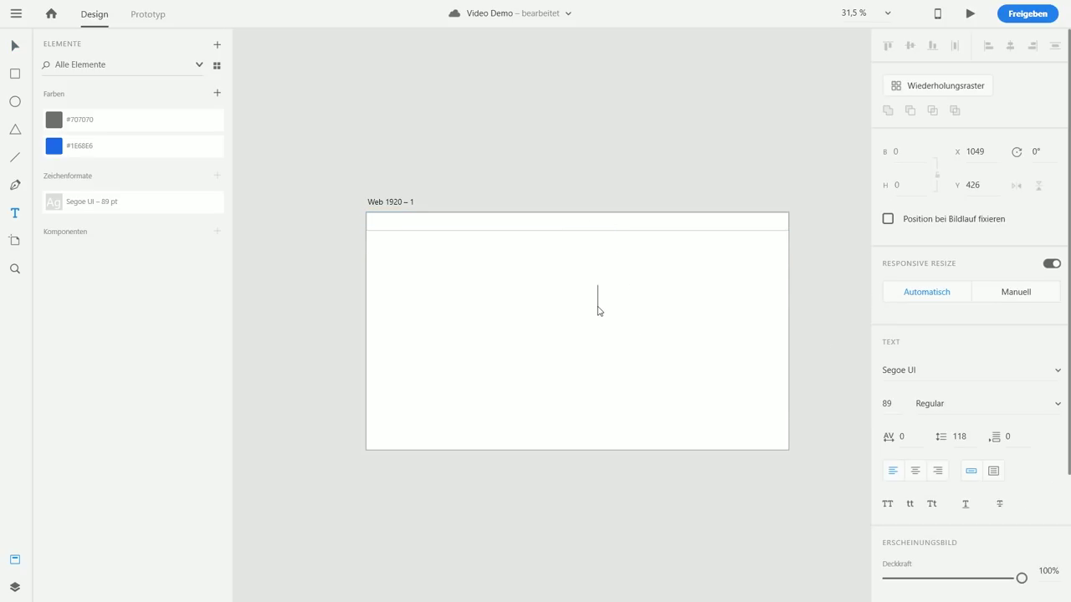
type("Logo")
left_click(19, 49)
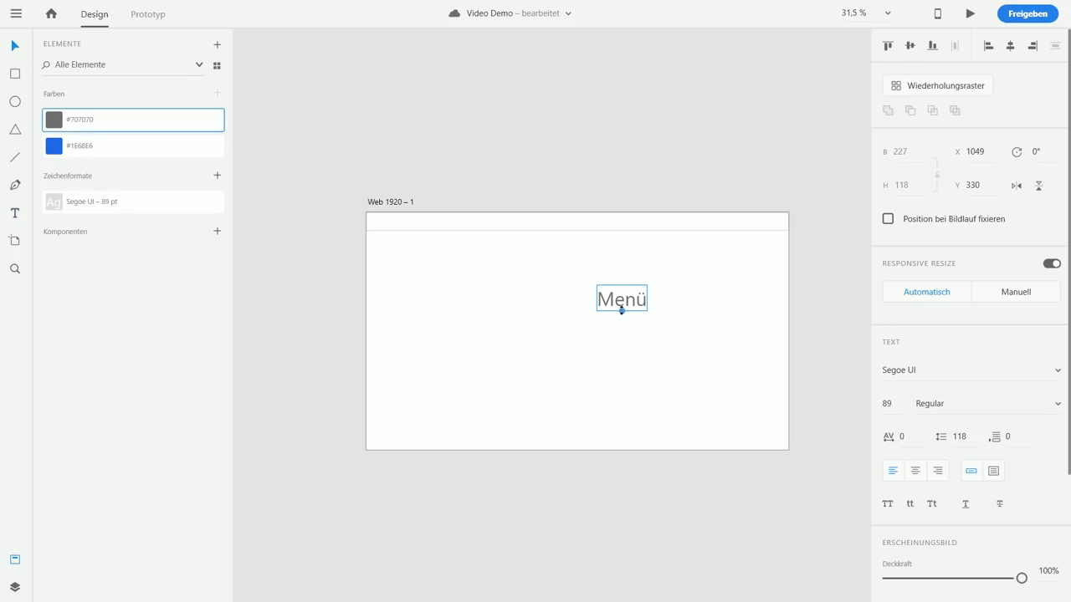
left_click_drag(622, 310, 777, 227)
scroll(777, 227, "up", 3)
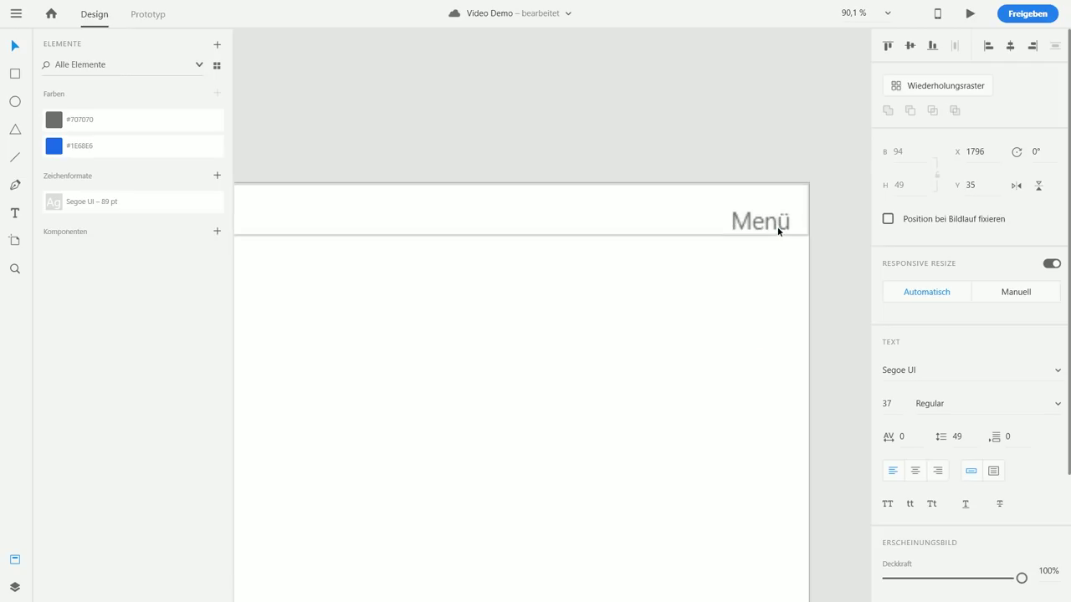
left_click(696, 210, "shift")
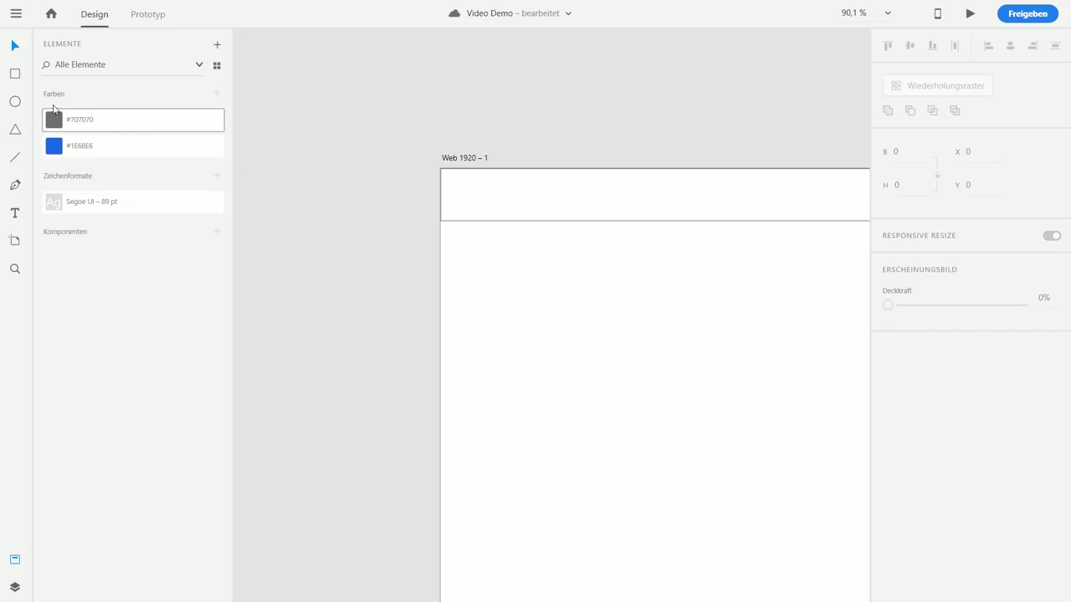
Draw a circle about 49 px wide at the left end of the header bar.
left_click_drag(467, 176, 522, 210)
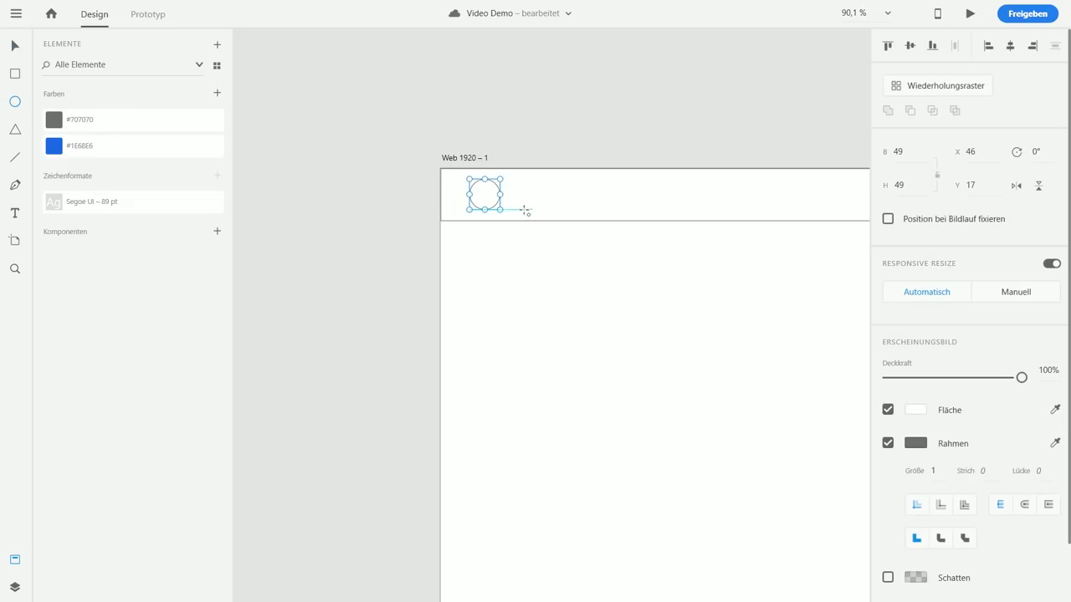
Turn the header bar, circle and "Menü" text into one component and rename it Header.
left_click(631, 198, "shift")
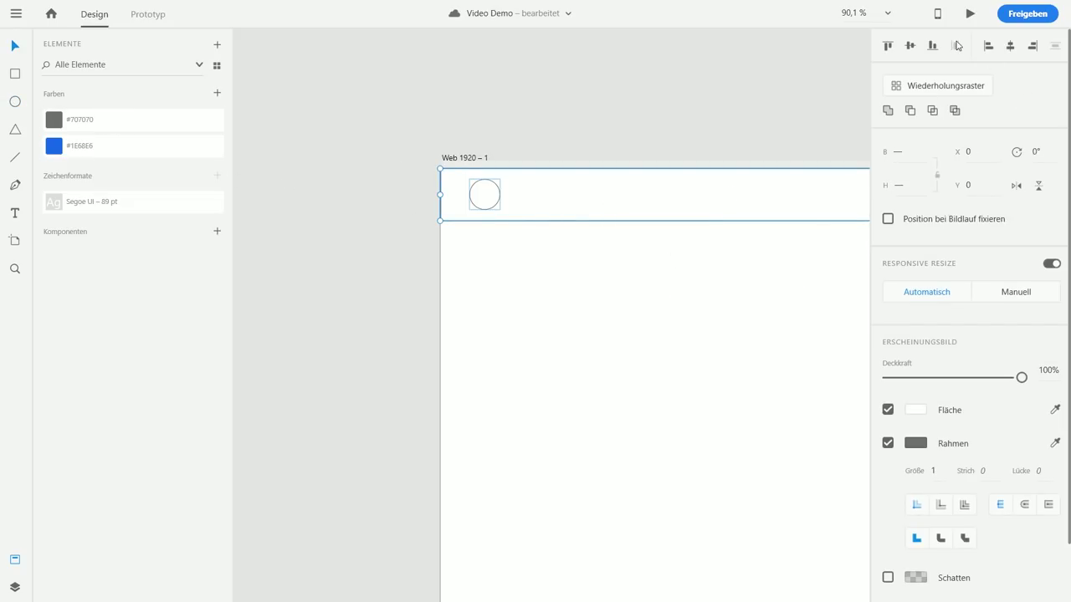
scroll(760, 198, "down", 5)
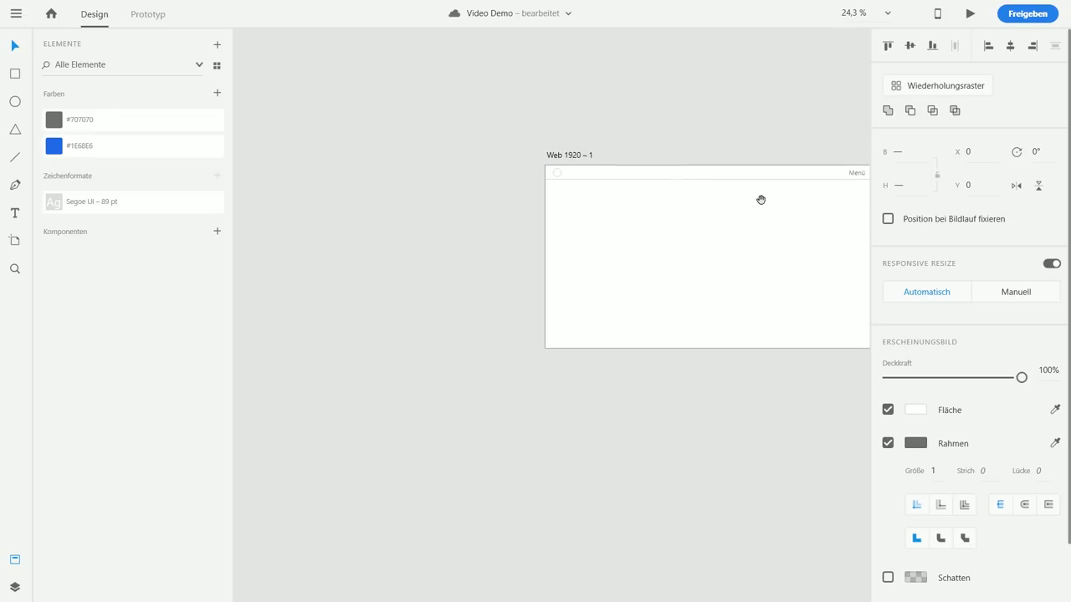
left_click(552, 265)
left_click_drag(673, 241, 342, 205)
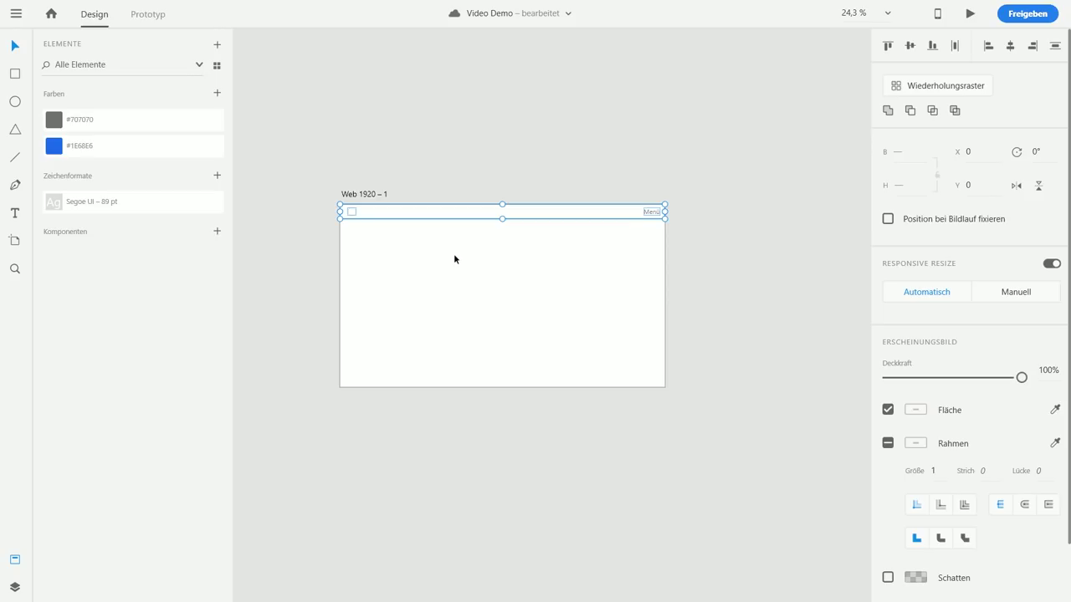
key("ctrl+k")
double_click(98, 259)
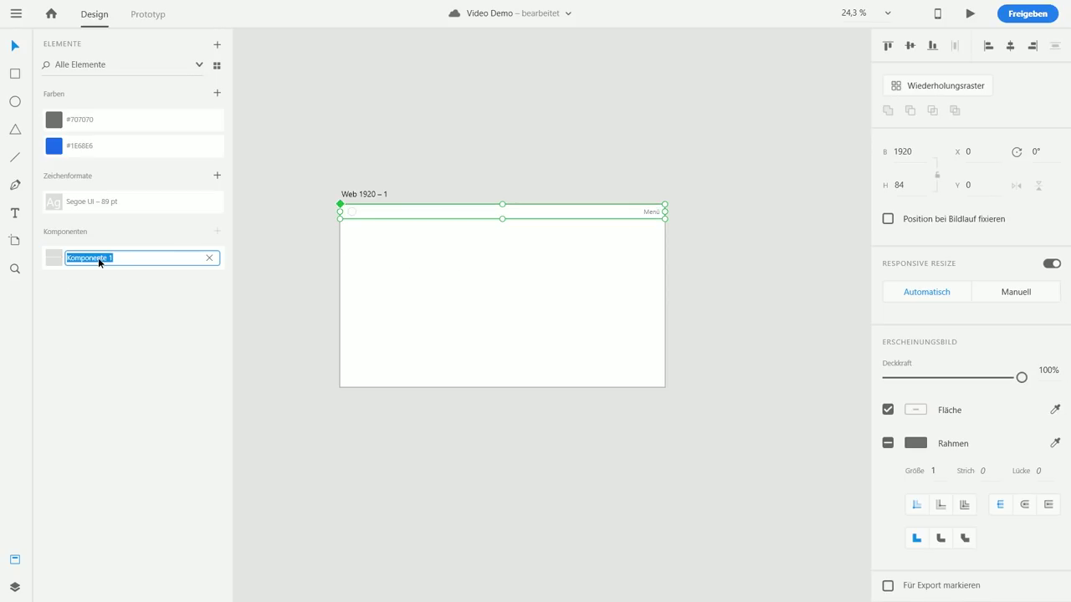
type("Header")
left_click(294, 286)
Save the document and place a second Header instance in the lower part of the Web 1920 – 1 artboard.
scroll(294, 286, "up", 3)
left_click_drag(619, 266, 531, 290)
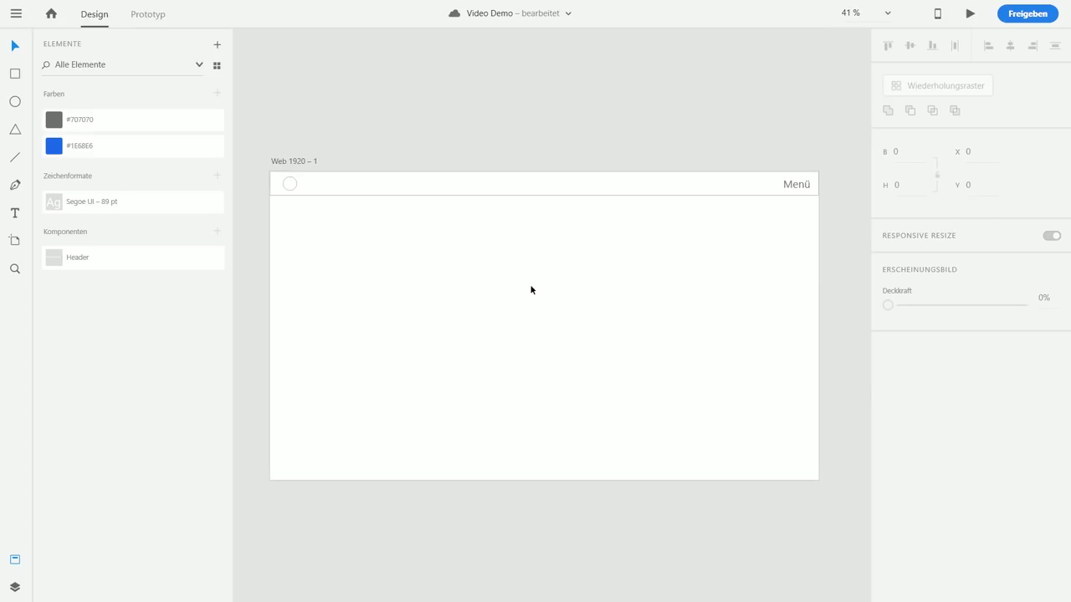
scroll(560, 289, "down", 1)
left_click_drag(476, 232, 488, 225)
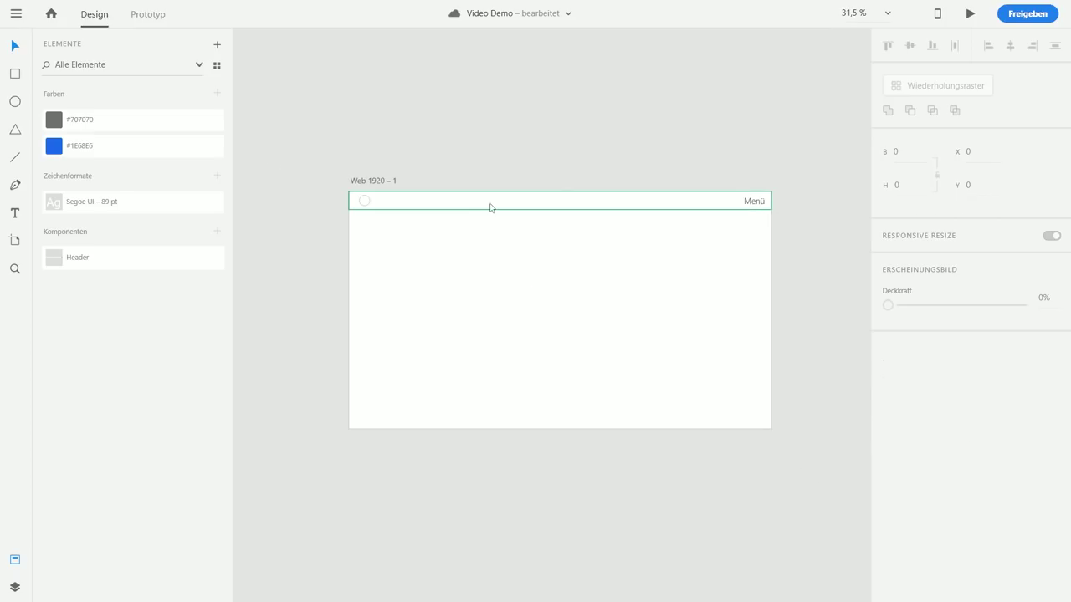
left_click(491, 205)
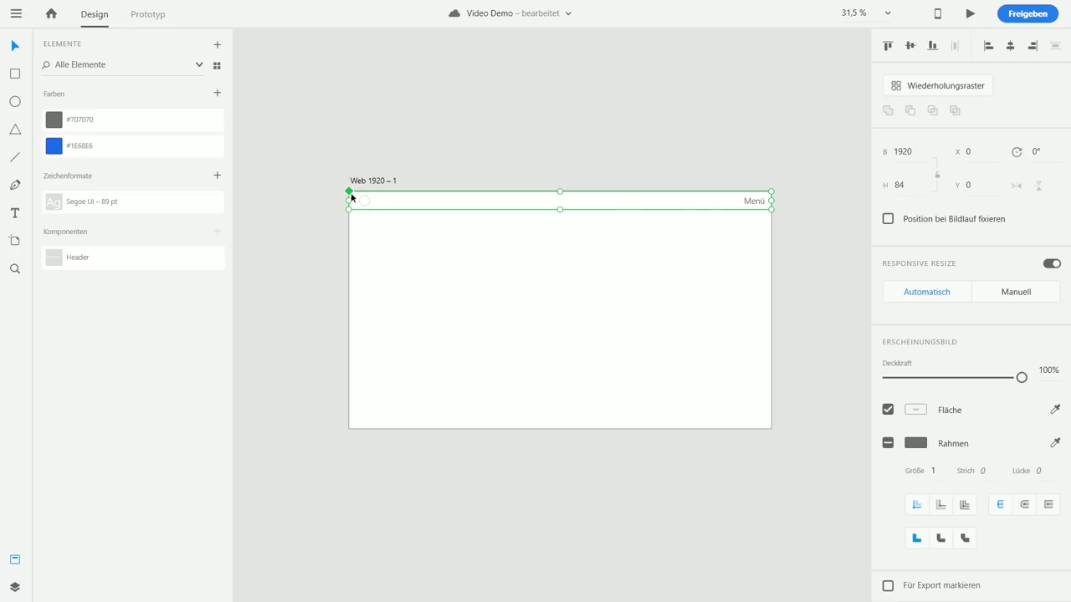
key("ctrl+s")
left_click_drag(53, 258, 455, 368)
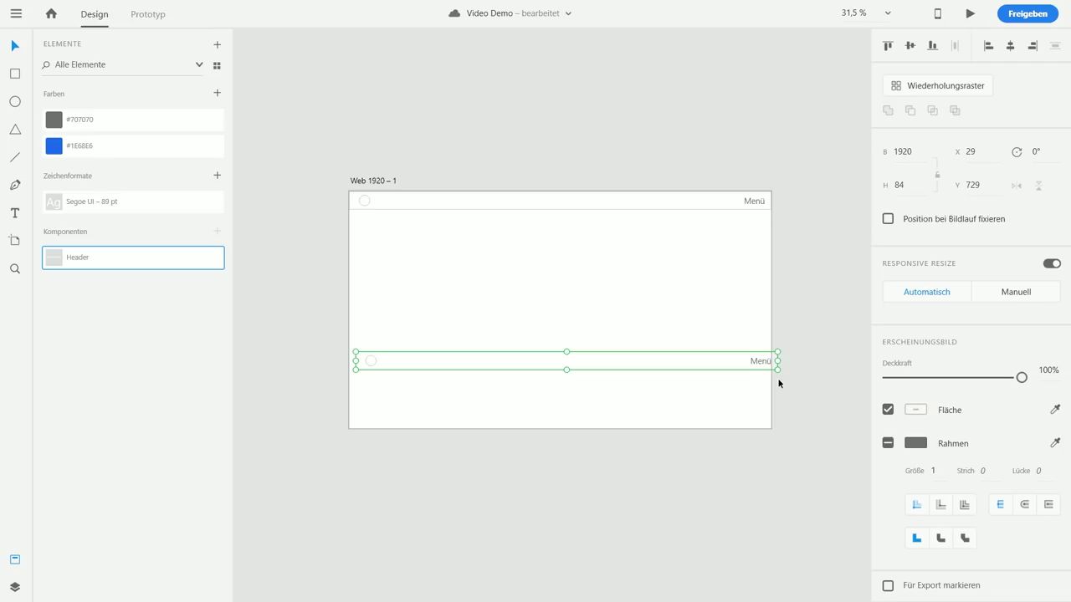
Move the main Header component off the artboard onto the empty canvas well above it.
scroll(747, 376, "up", 10)
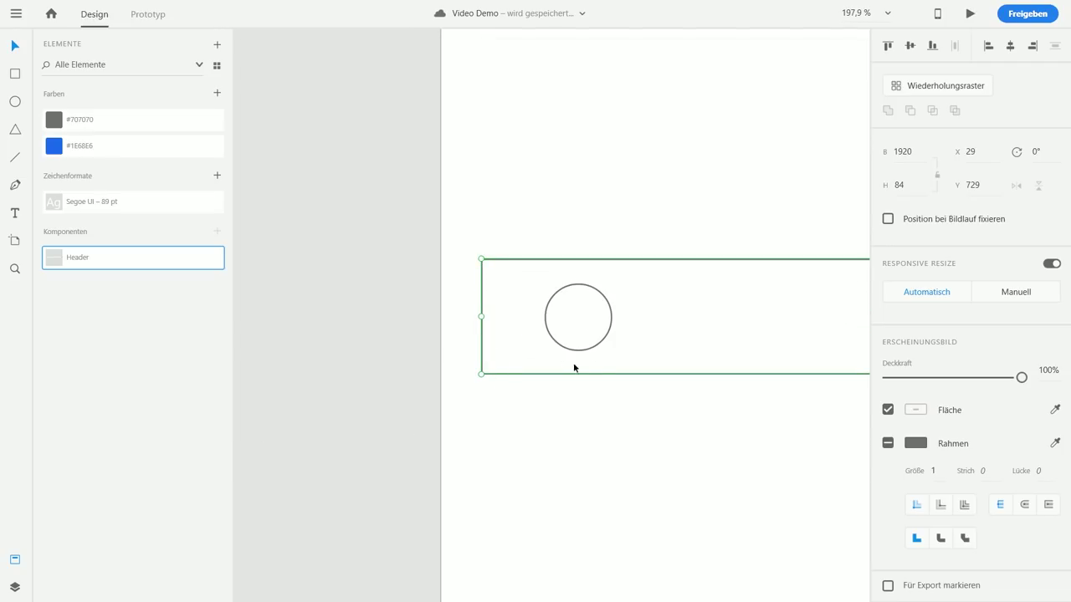
scroll(573, 368, "down", 6)
left_click_drag(731, 287, 549, 277)
left_click(342, 184)
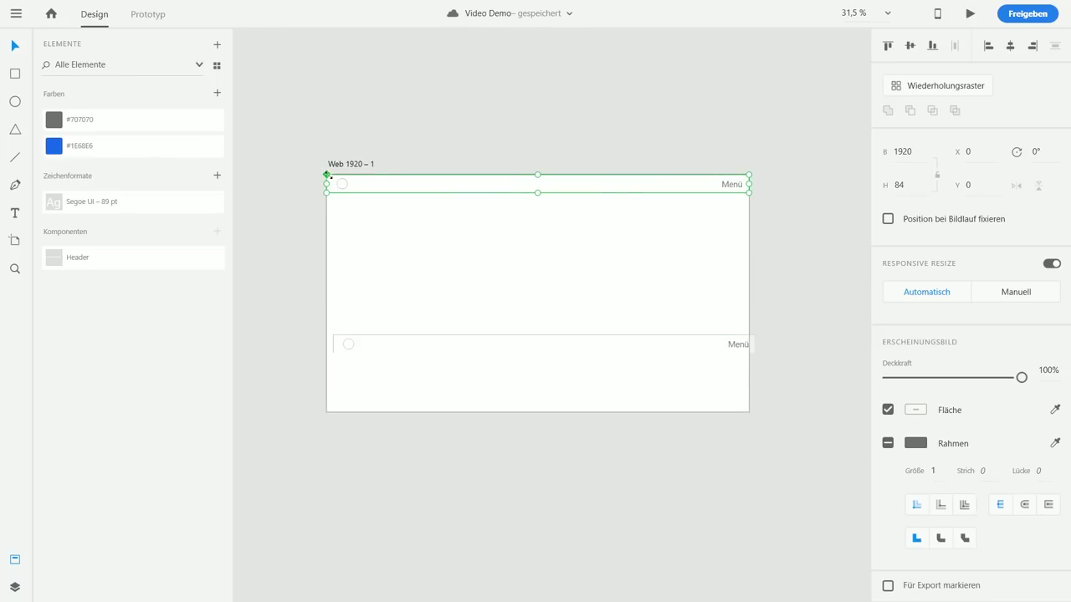
left_click_drag(382, 244, 417, 352)
left_click_drag(485, 289, 392, 81)
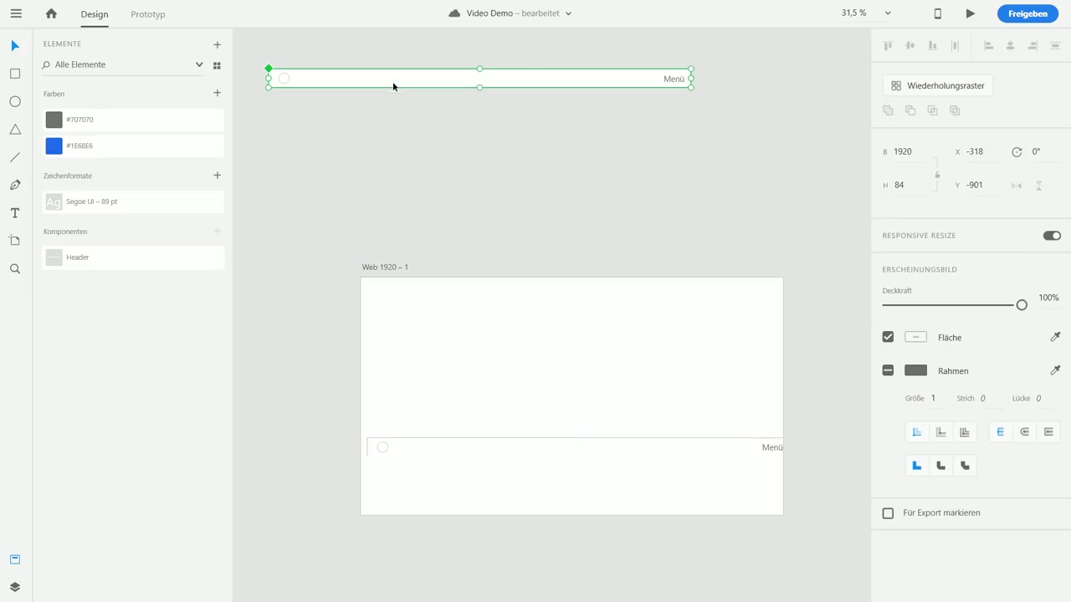
left_click_drag(437, 183, 489, 193)
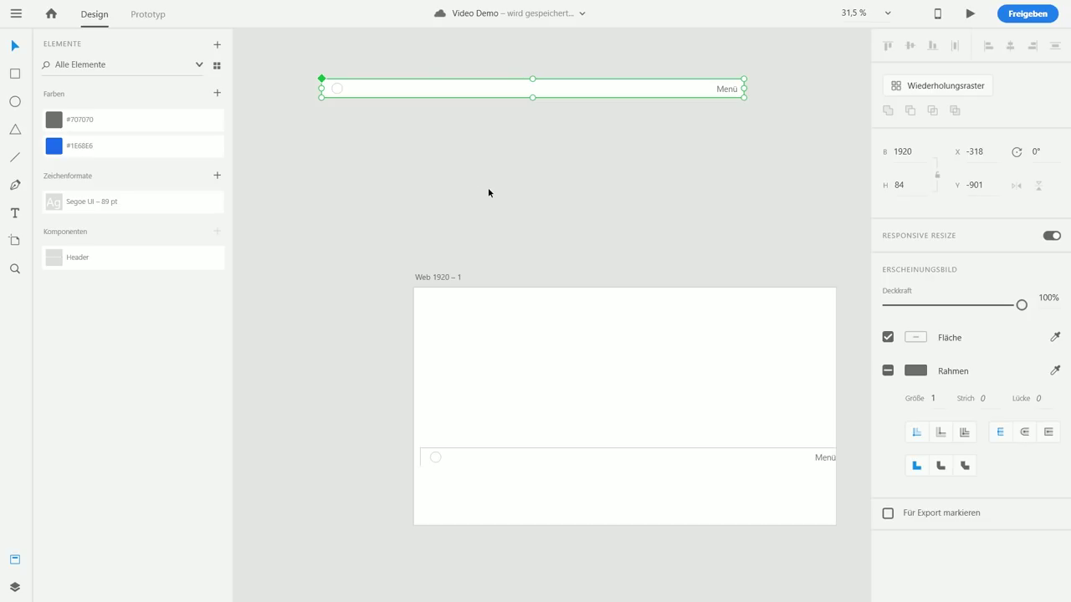
left_click_drag(453, 92, 435, 70)
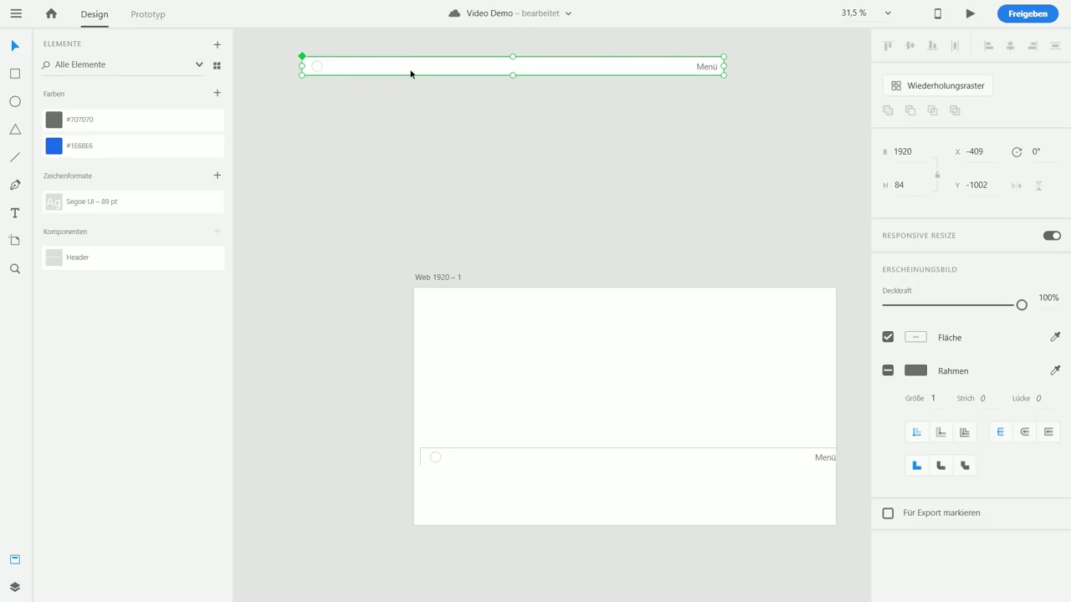
left_click(592, 199)
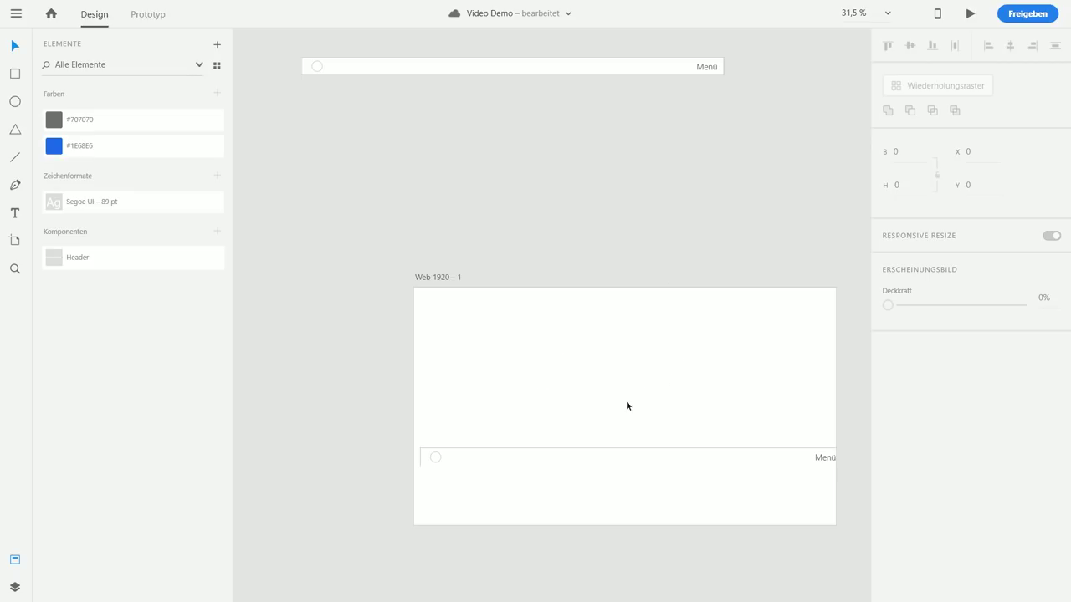
Move the Header instance to the top edge of the Web 1920 – 1 artboard, at X 0 and Y 0.
left_click(533, 464)
left_click_drag(535, 463, 527, 305)
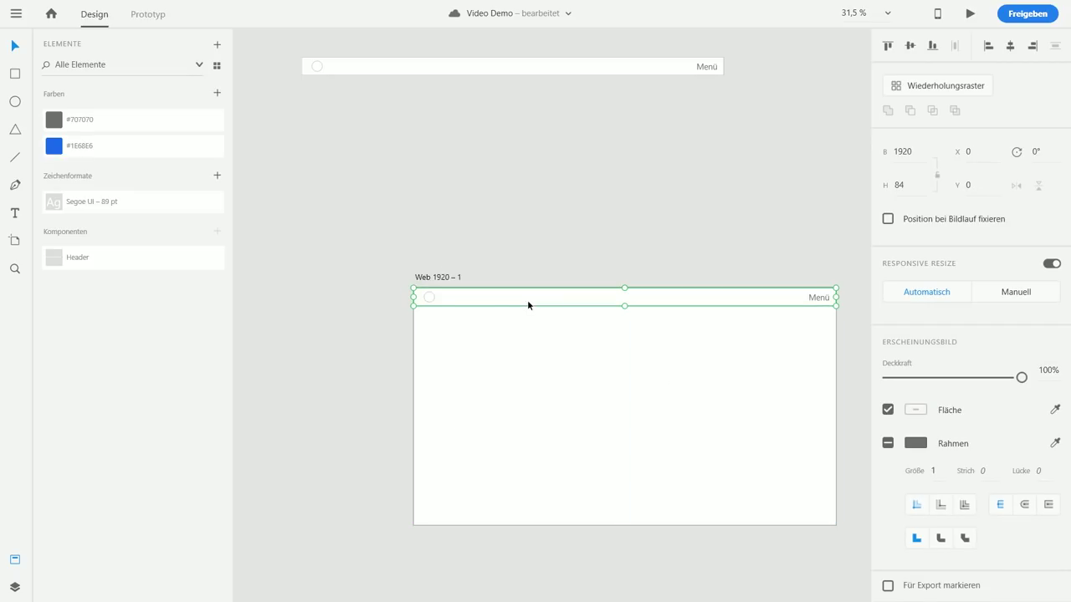
left_click(526, 347)
Shift the "Menü" text inside the main Header component a little to the left.
left_click_drag(547, 363, 516, 376)
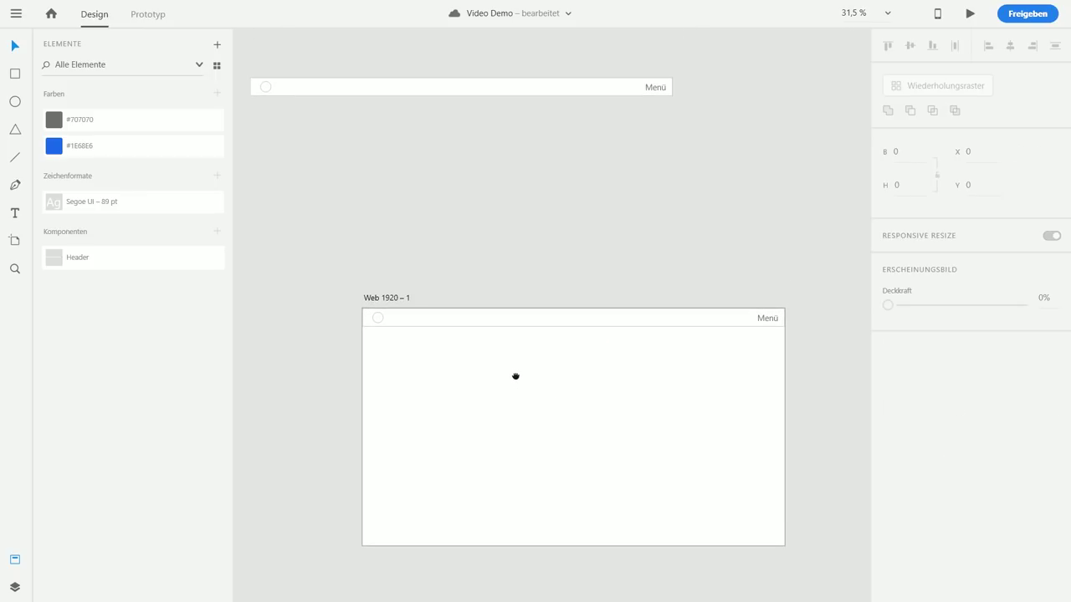
left_click(651, 85)
double_click(656, 88)
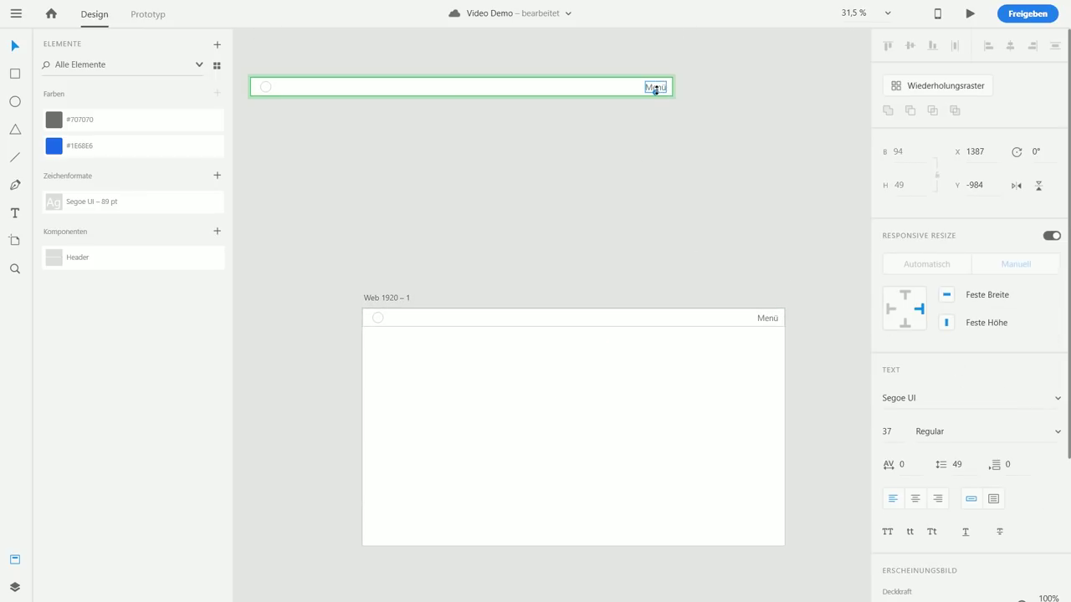
mouse_move(656, 88)
left_mouse_down()
mouse_move(615, 90)
mouse_move(637, 90)
left_mouse_up()
left_click(308, 133)
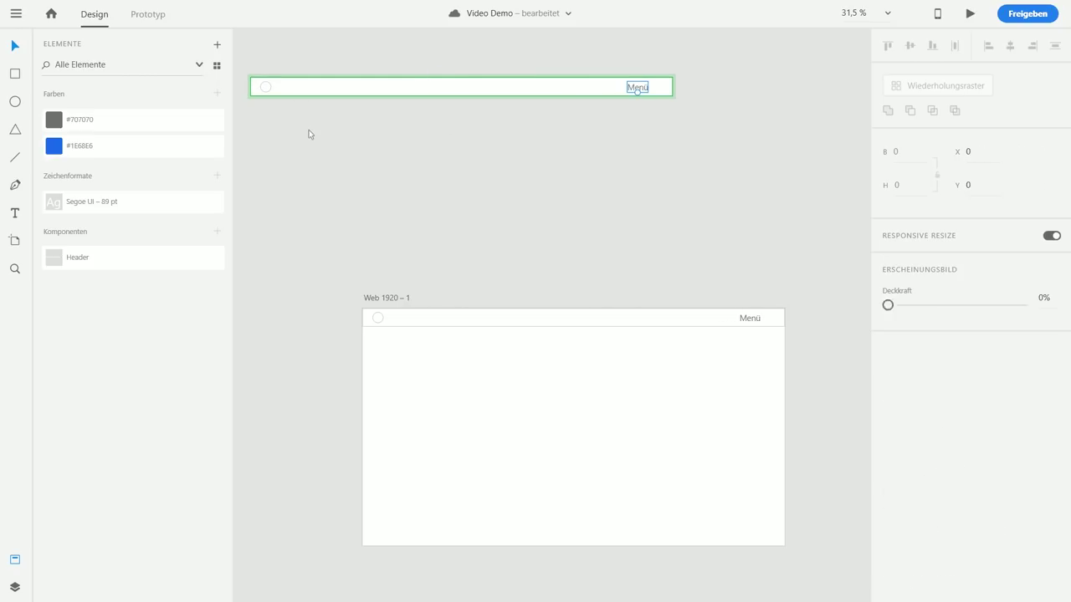
Move the main Header component just above the Web 1920 – 1 artboard, aligned with its left edge.
left_click_drag(285, 90, 430, 276)
scroll(557, 315, "up", 4)
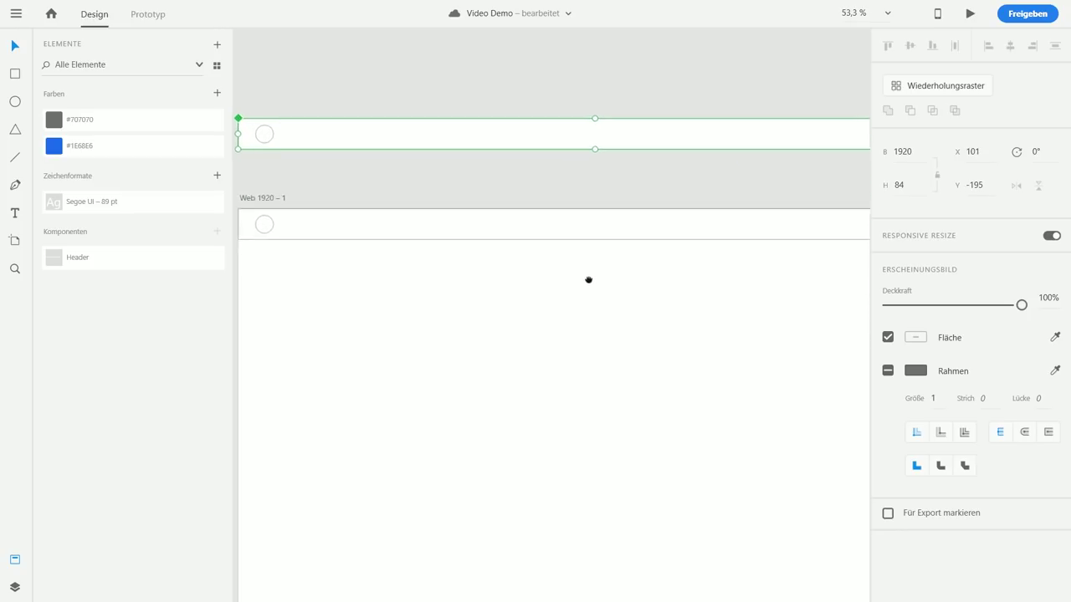
left_click(16, 561)
left_click_drag(416, 416, 464, 396)
mouse_move(753, 99)
left_mouse_down()
mouse_move(722, 105)
mouse_move(744, 114)
mouse_move(700, 212)
mouse_move(761, 116)
left_mouse_up()
Return the "Menü" text to the right end of the main Header and try shifting its circle.
double_click(744, 114)
key("Escape")
left_click_drag(122, 112, 154, 117)
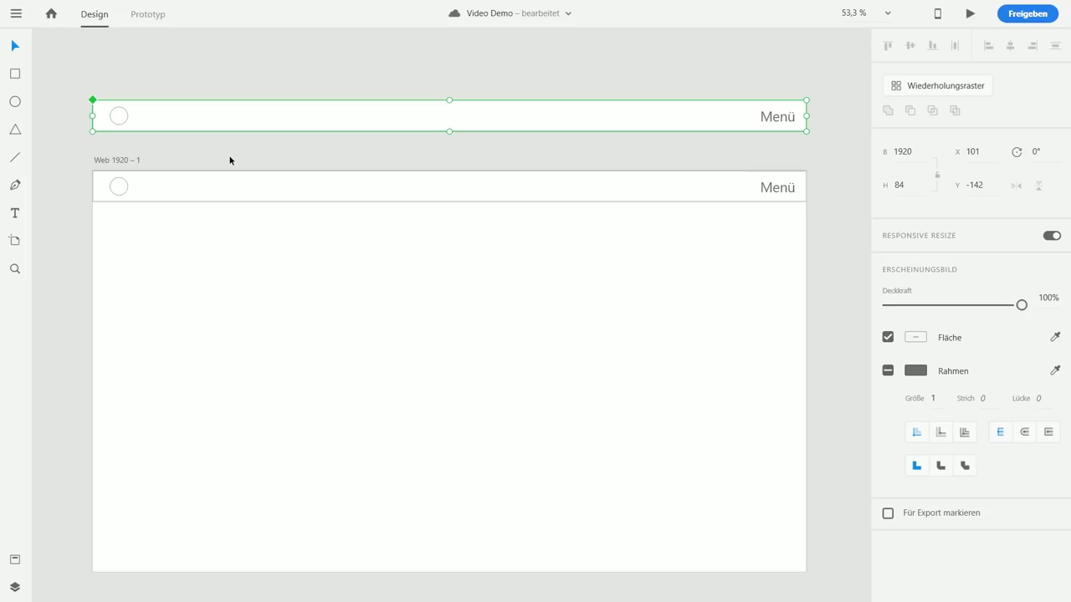
left_click(315, 307)
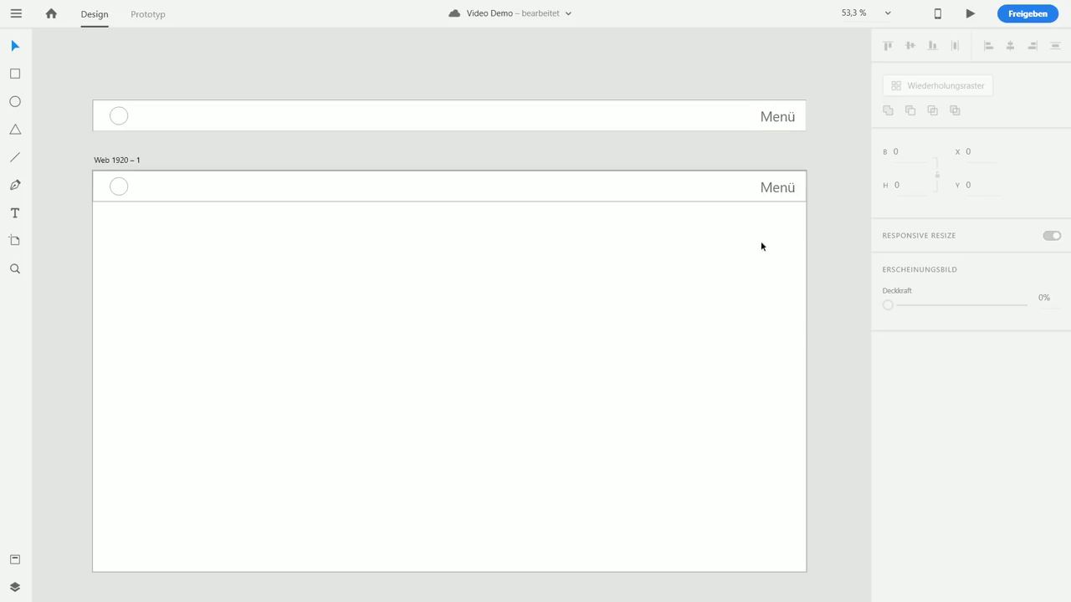
Reduce the "Menü" text in the artboard's Header instance to size 24 and position it at X 1819, Y 26.
left_click(780, 191)
double_click(780, 191)
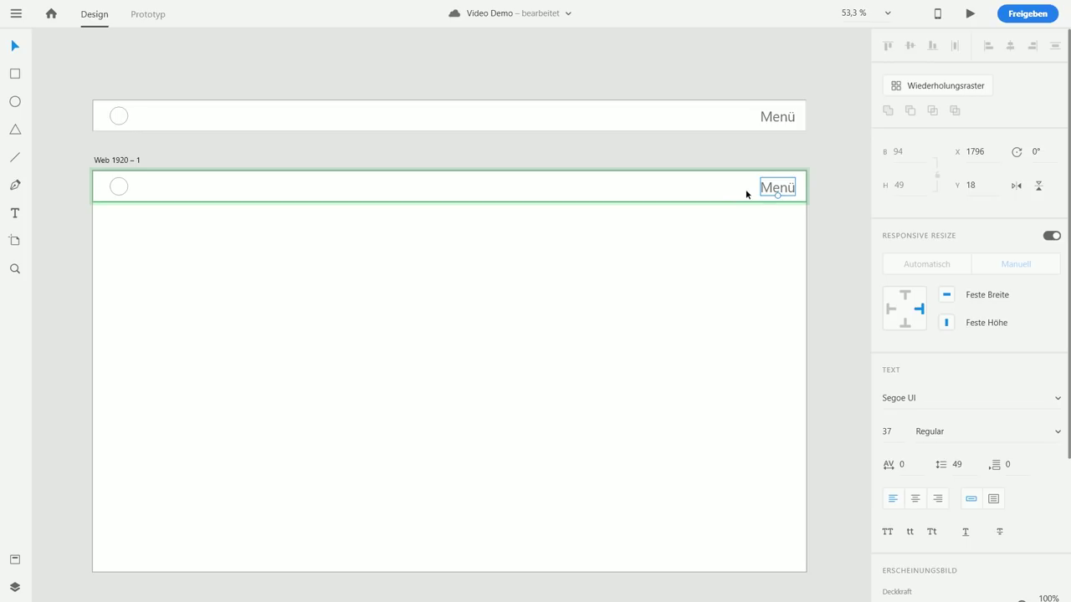
mouse_move(778, 194)
left_mouse_down()
mouse_move(778, 184)
mouse_move(789, 191)
left_mouse_up()
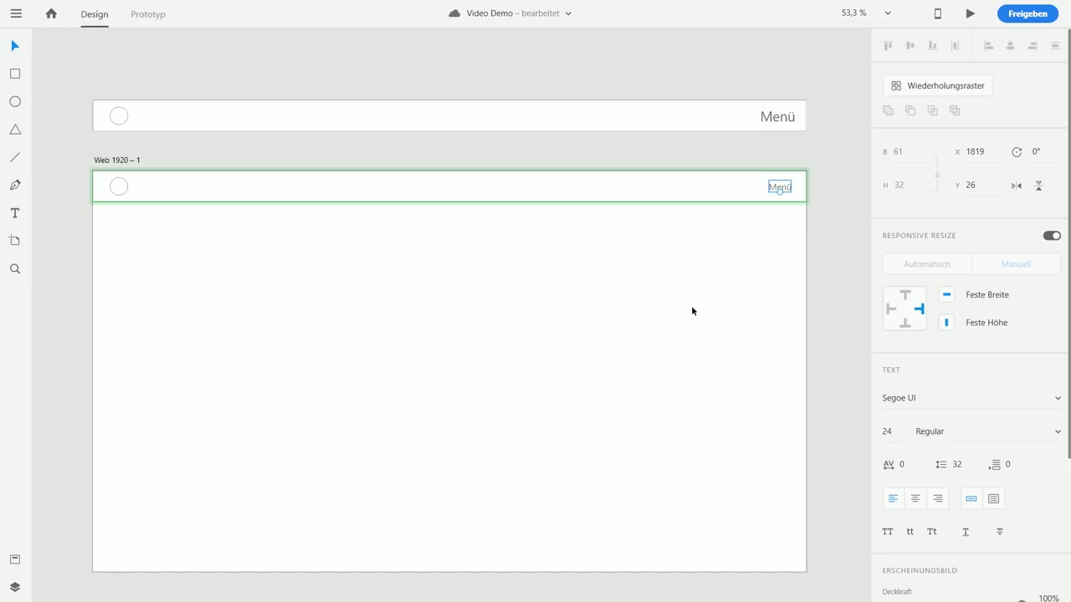
Change the fill of the "Menü" text in the main Header component to red #FF0000.
left_click(785, 118)
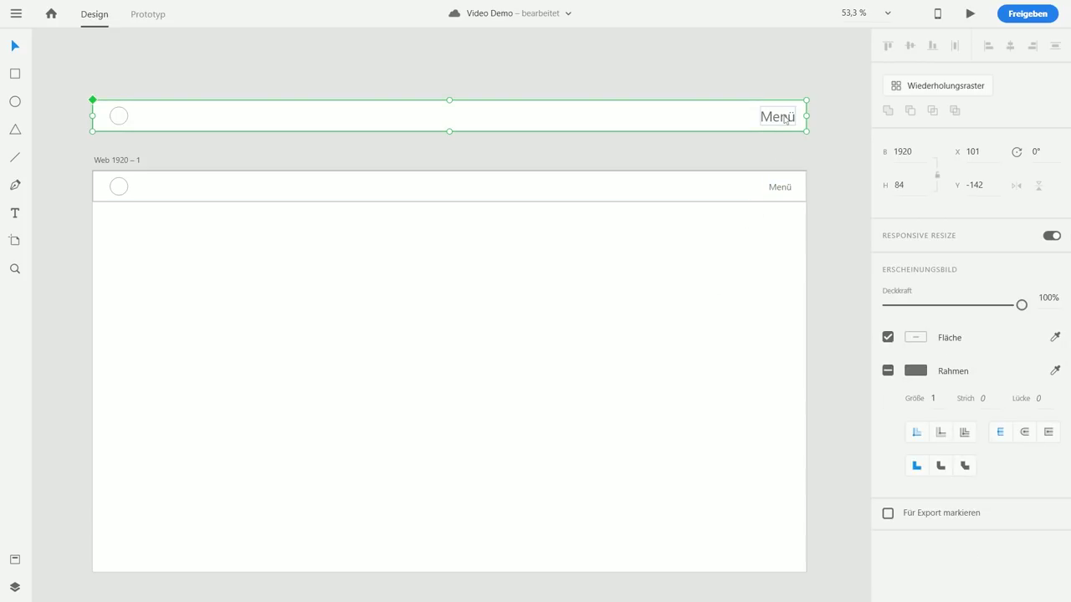
double_click(785, 119)
scroll(944, 545, "down", 5)
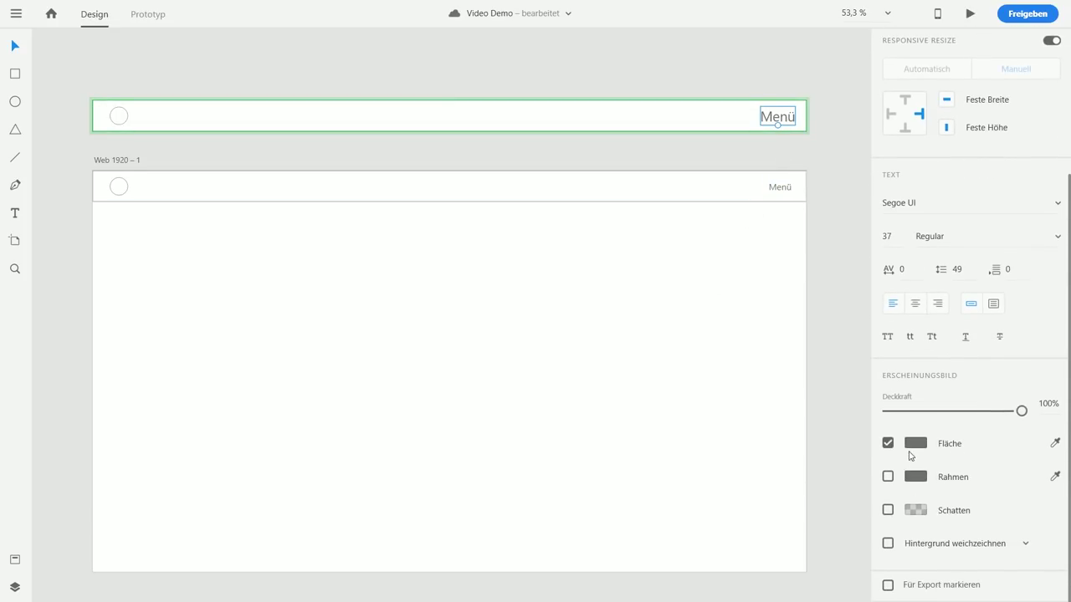
left_click(914, 445)
left_click_drag(816, 368, 840, 325)
left_click(839, 326)
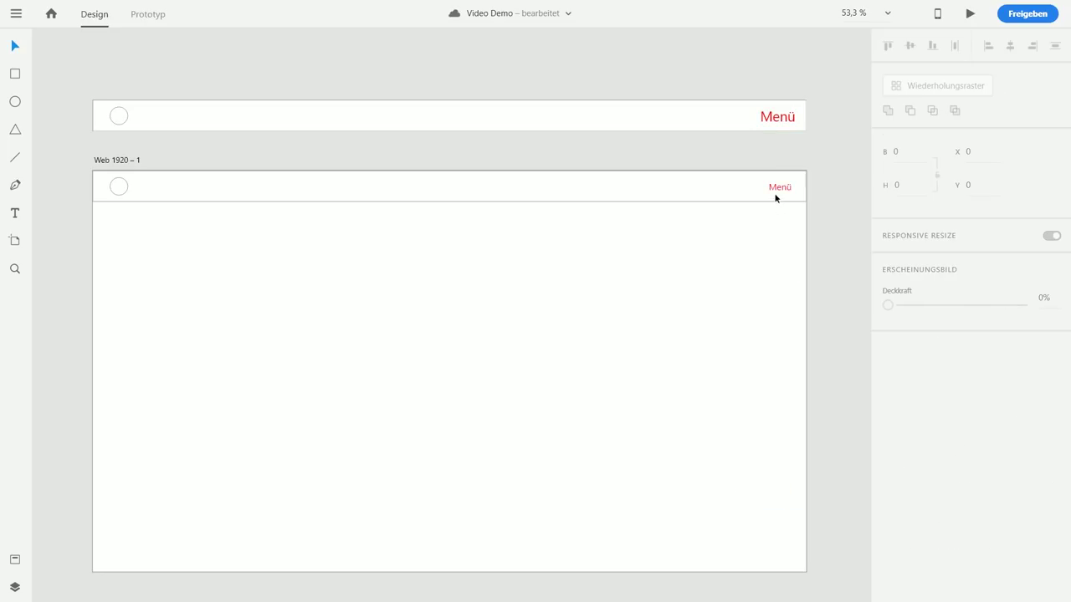
Override the fill of the "Menü" text in the artboard's Header instance with light blue.
left_click(776, 186)
double_click(778, 184)
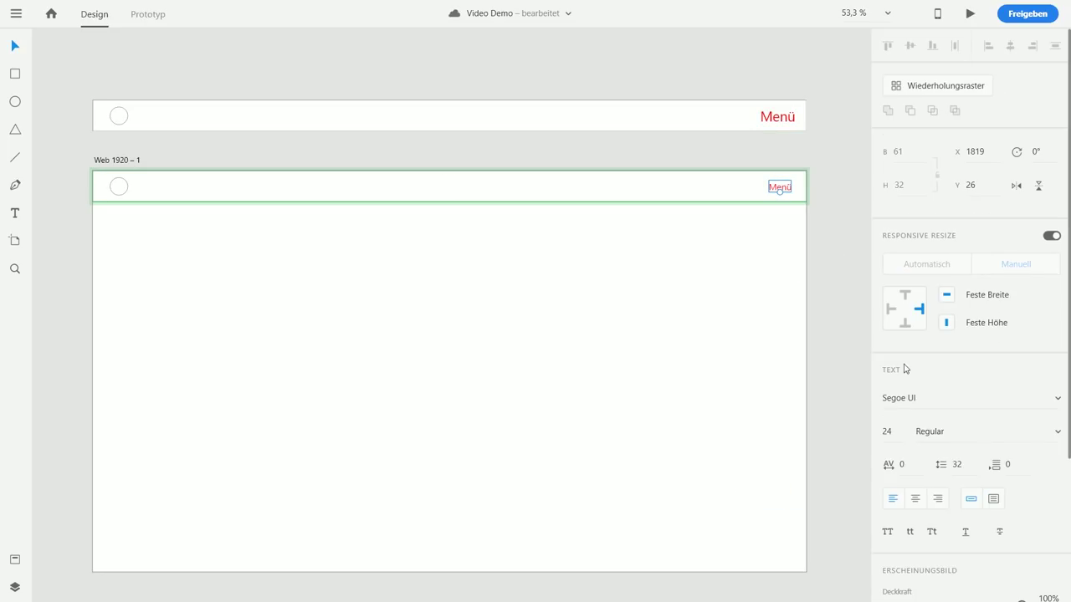
scroll(918, 509, "down", 1)
scroll(918, 508, "down", 3)
left_click(915, 443)
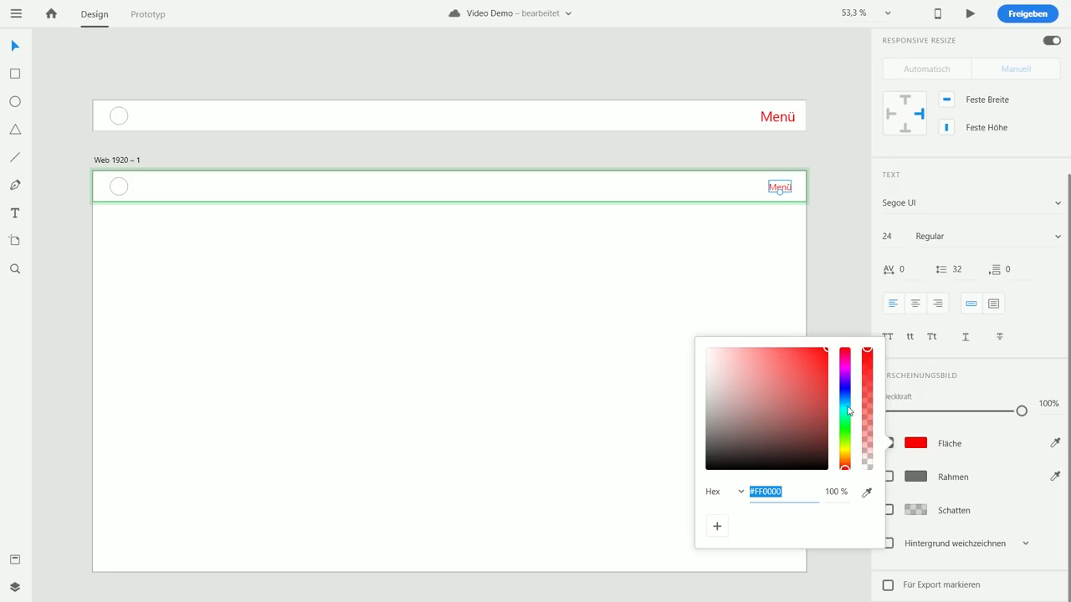
left_click(846, 405)
left_click(804, 258)
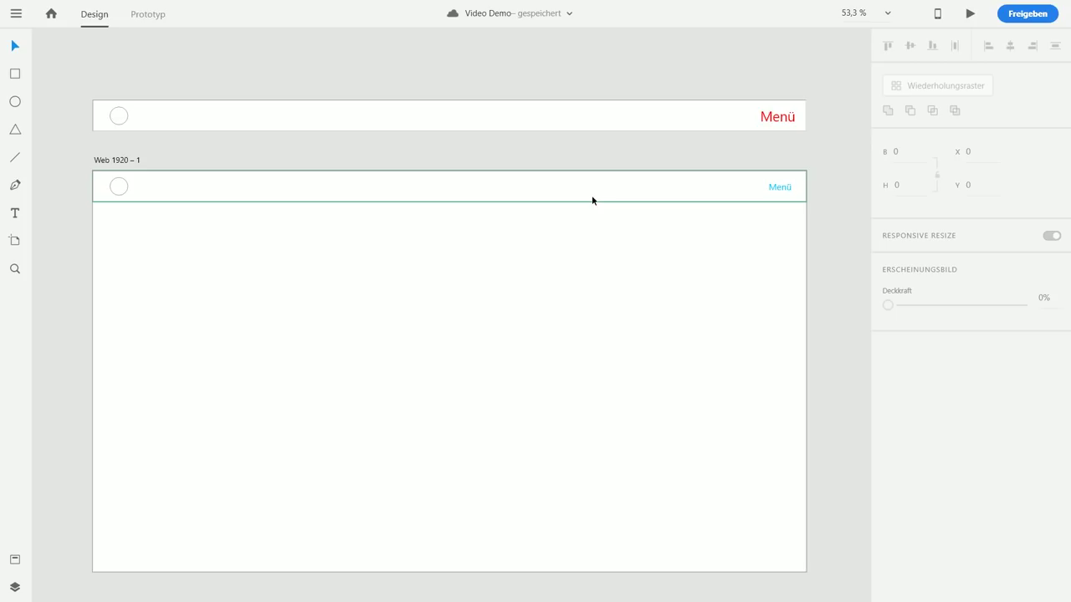
Add an iPhone XR/XS Max artboard beside the Web 1920 – 1 artboard.
scroll(591, 200, "down", 3, "ctrl")
scroll(611, 256, "right", 3)
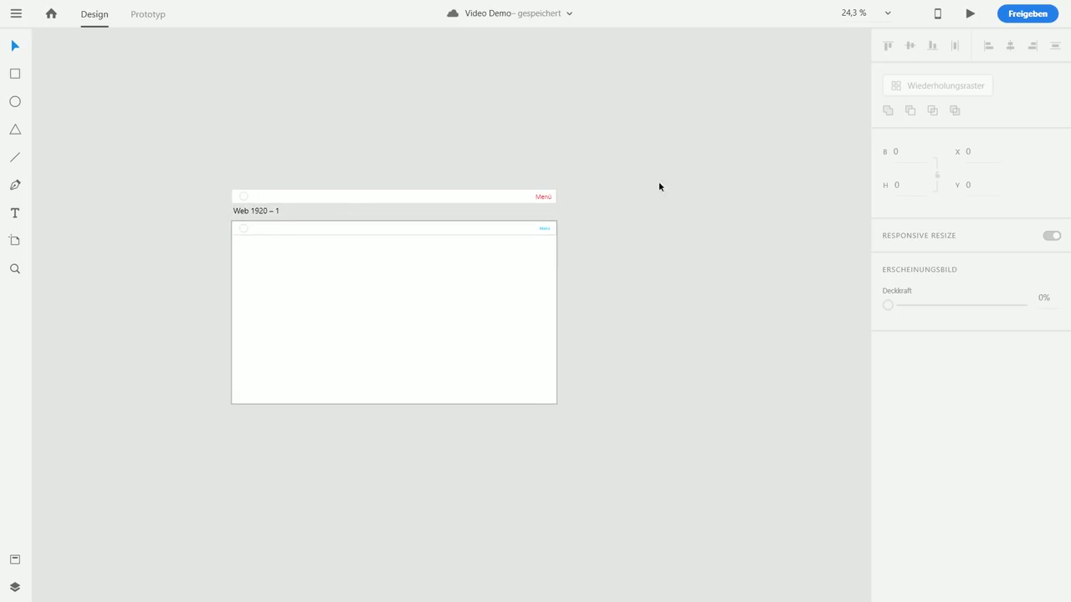
left_click(15, 241)
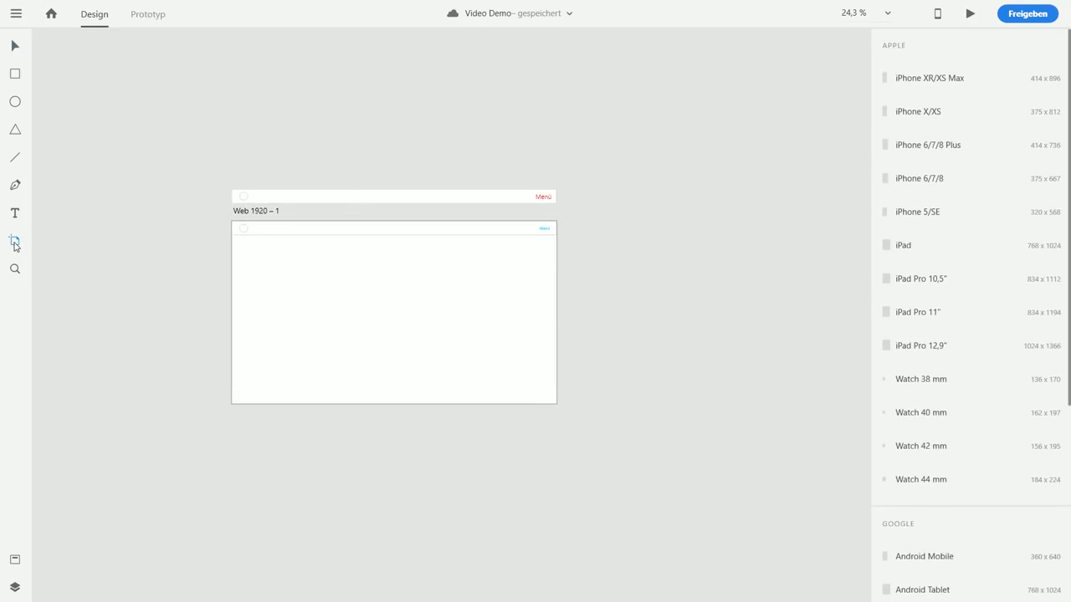
left_click(929, 82)
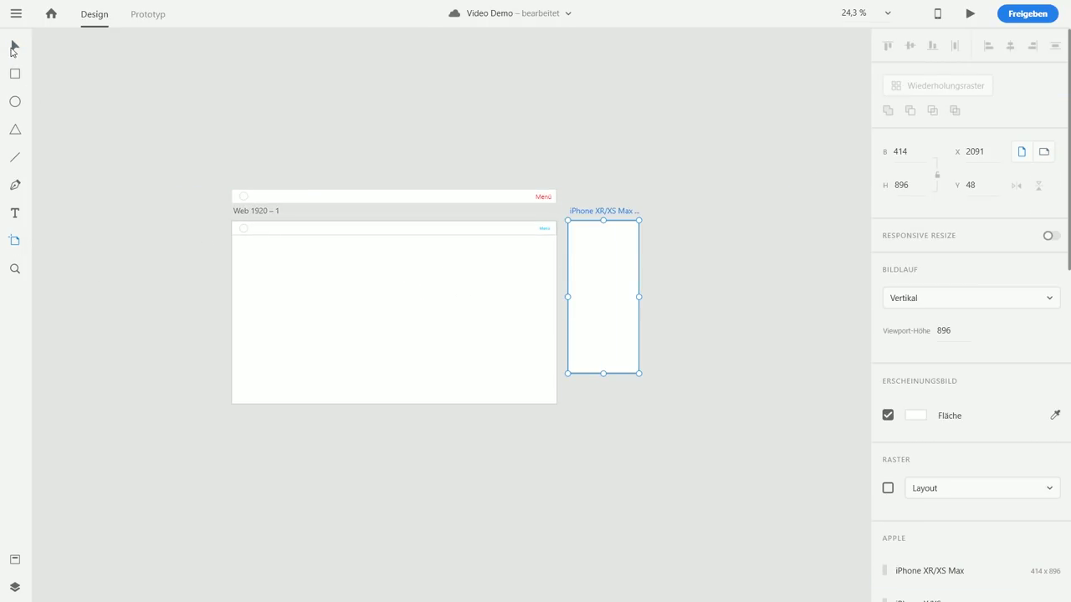
left_click(14, 48)
left_click(470, 121)
Place a Header instance on the iPhone XR/XS Max artboard, starting at its upper-left corner at X 0, Y 0.
scroll(442, 222, "up", 3, "ctrl")
left_click(15, 560)
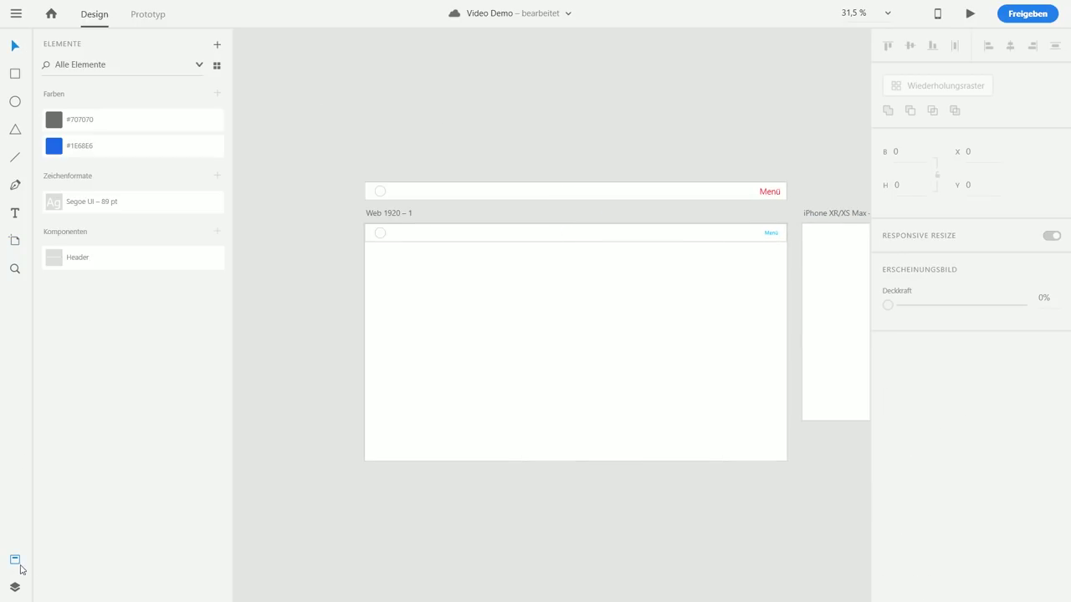
left_click_drag(93, 260, 837, 265)
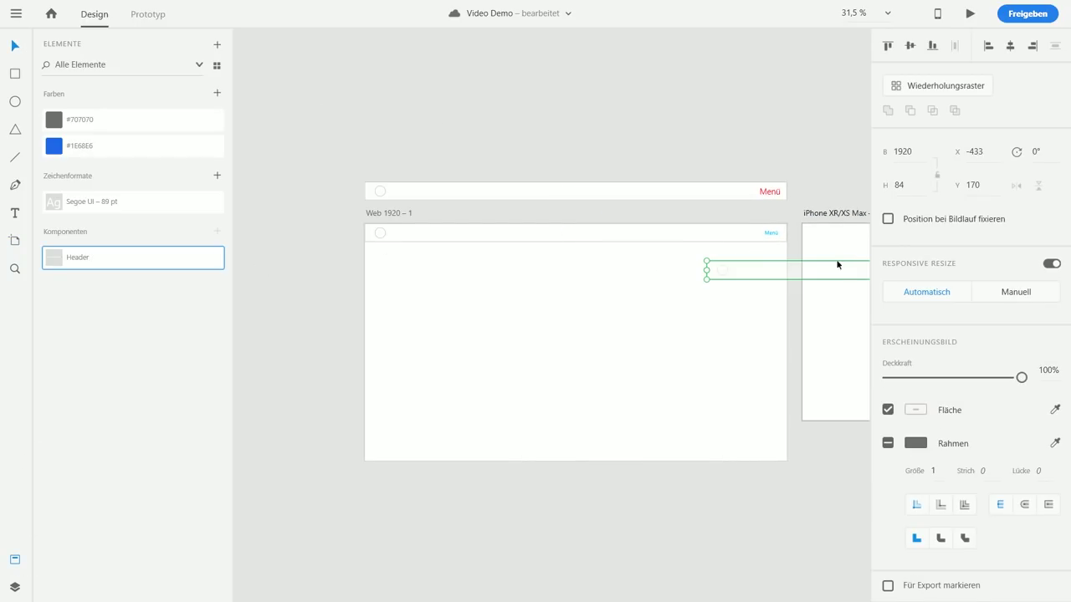
left_click(797, 165)
left_click_drag(593, 234, 466, 232)
left_click(15, 560)
scroll(375, 289, "up", 4)
left_click(423, 251)
scroll(571, 291, "down", 4)
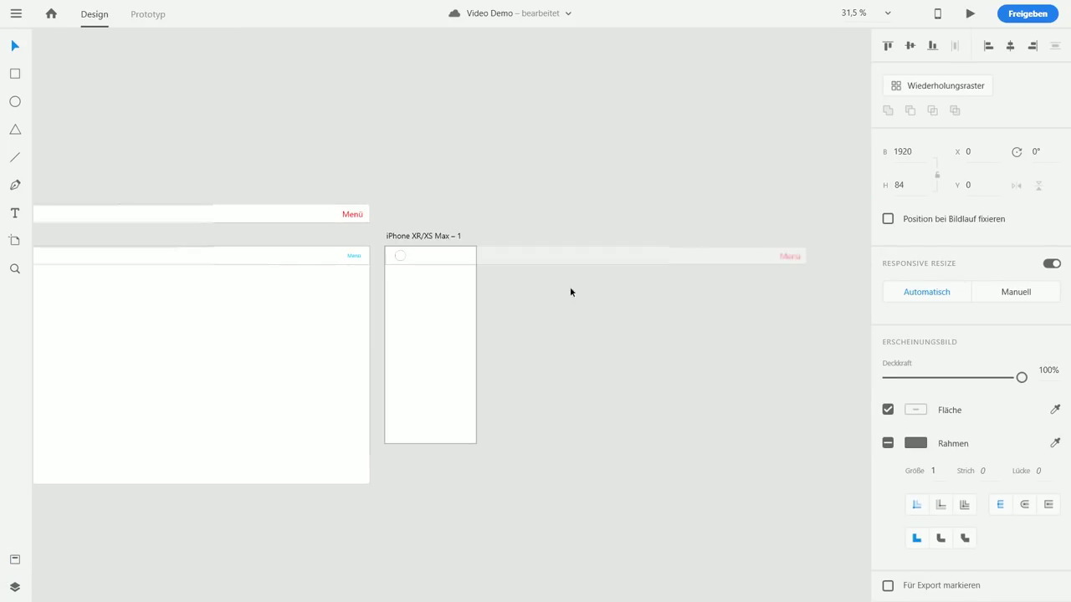
Narrow the Header instance on the iPhone XR/XS Max artboard to a width of 414 so it fits the artboard.
scroll(749, 279, "right", 2)
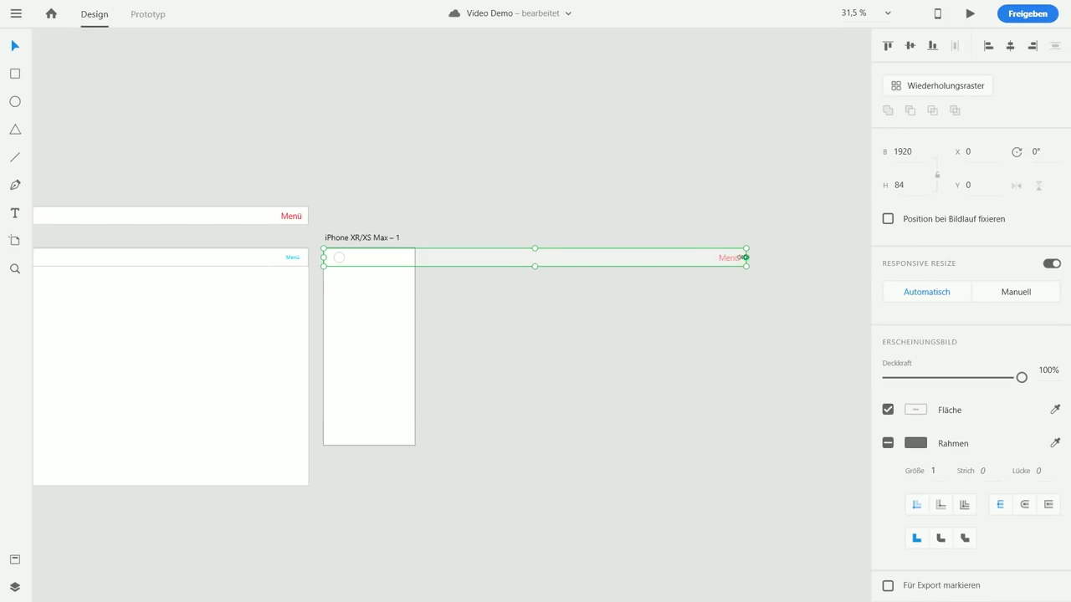
left_click_drag(746, 258, 414, 261)
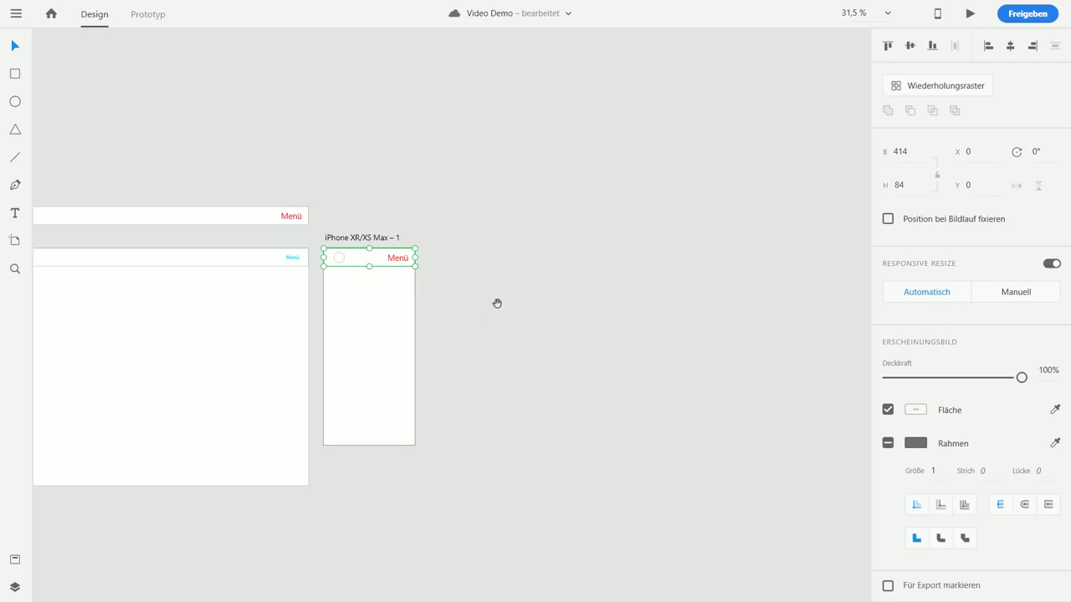
scroll(491, 302, "left", 5)
scroll(667, 243, "up", 3)
scroll(583, 313, "down", 2)
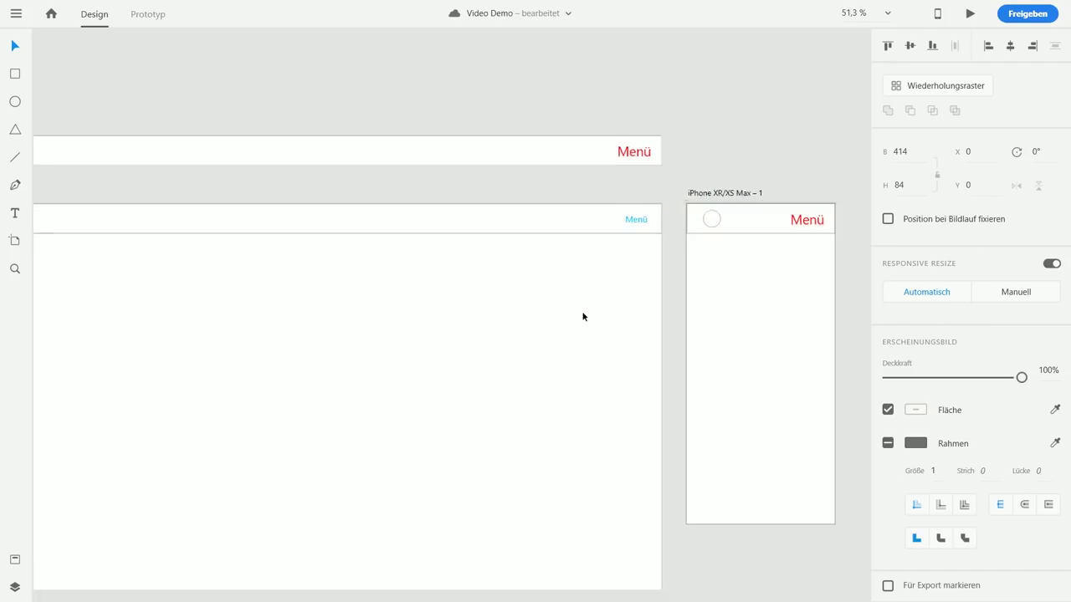
left_click(722, 298)
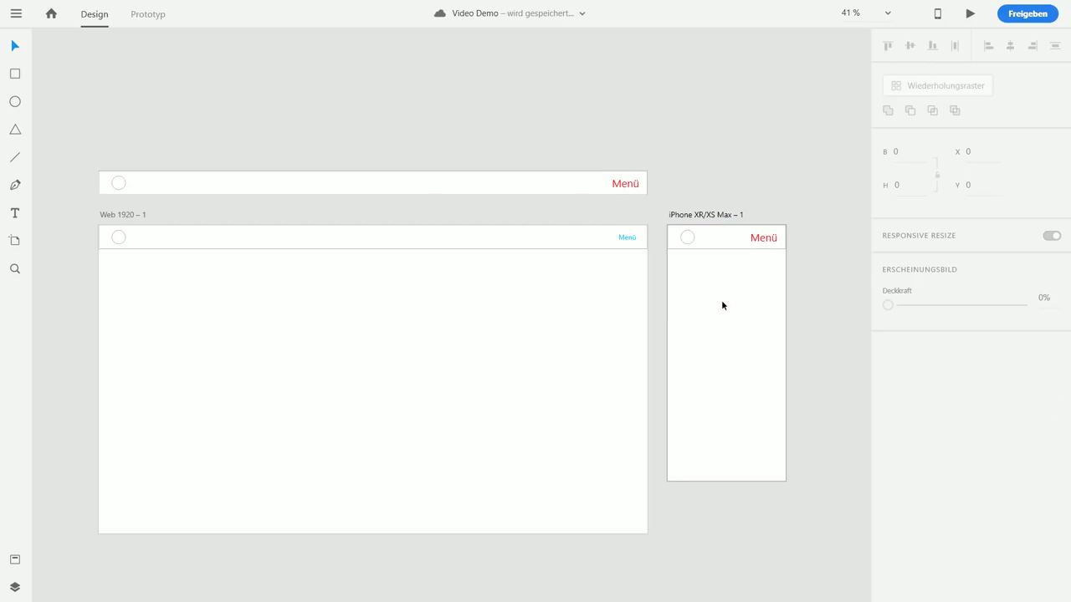
Change the fill of the main Header component's background rectangle to light grey and save the document.
left_click(482, 189)
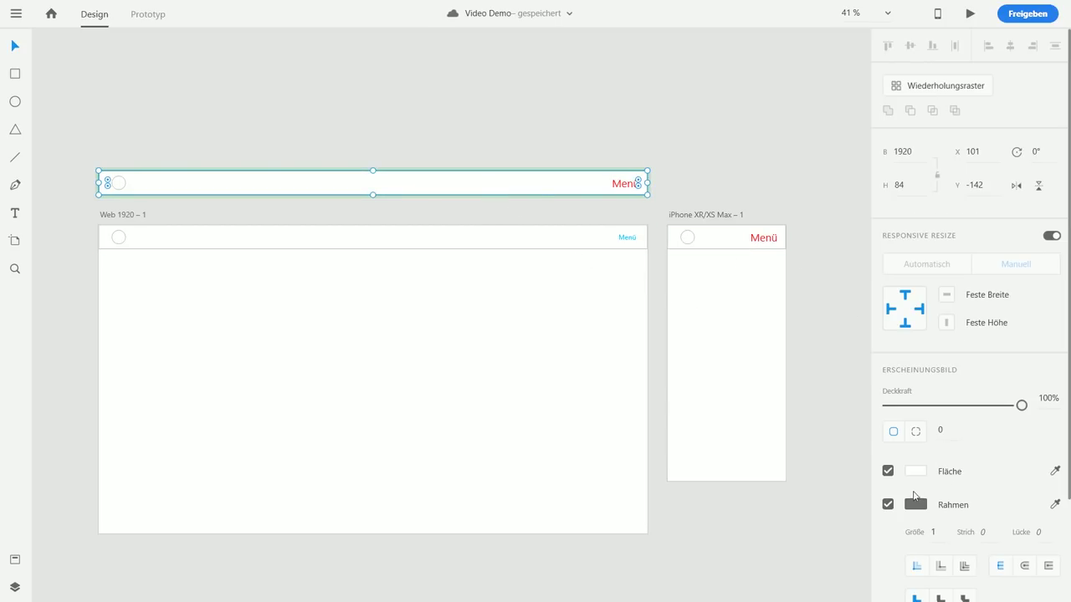
left_click(915, 471)
left_click(744, 428)
key("ctrl+z")
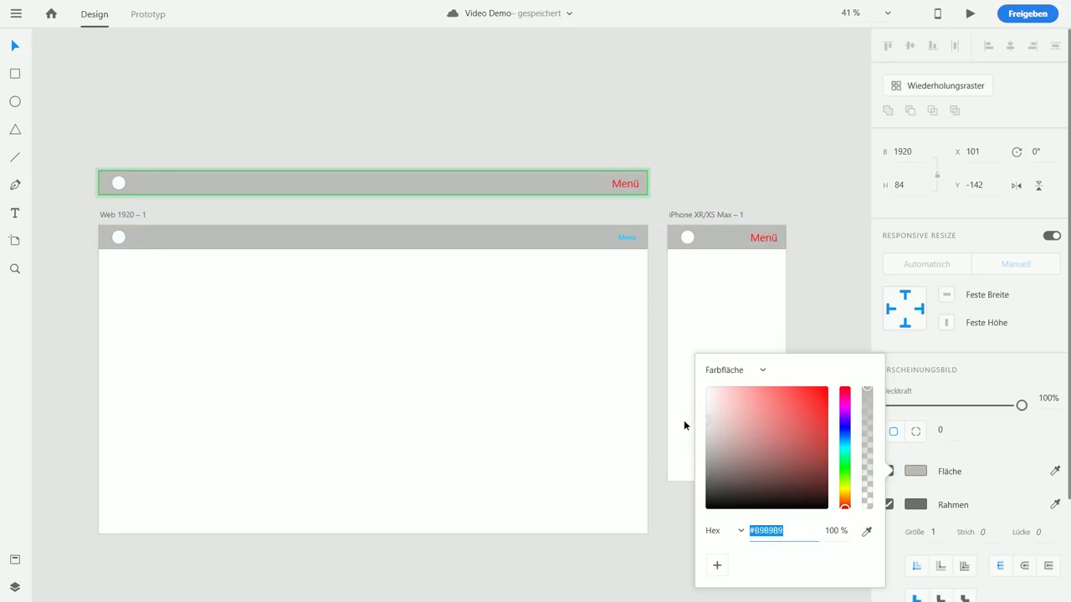
left_click(655, 401)
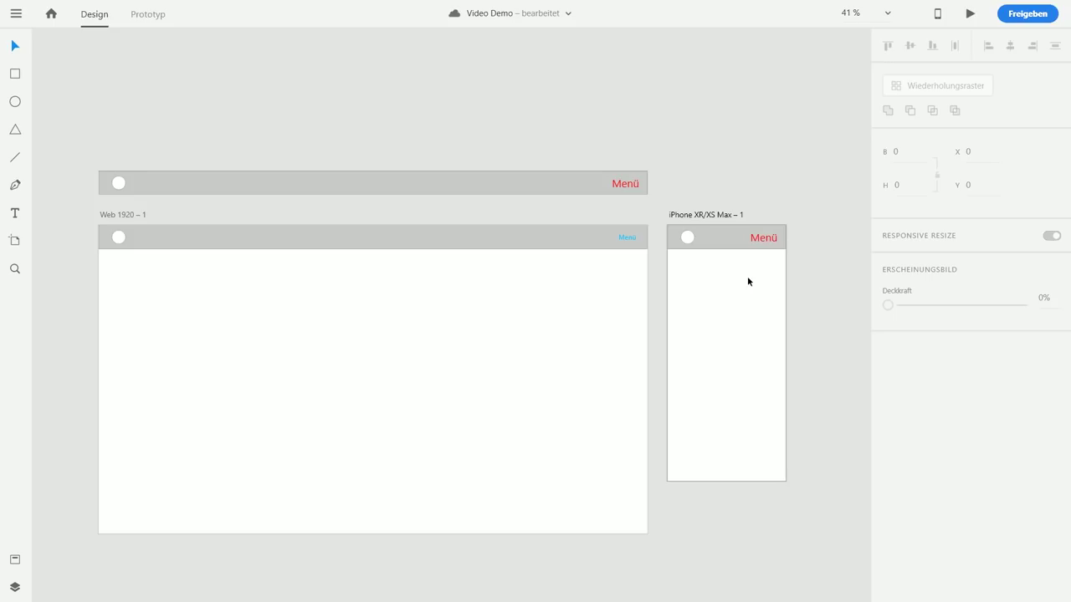
key("ctrl+s")
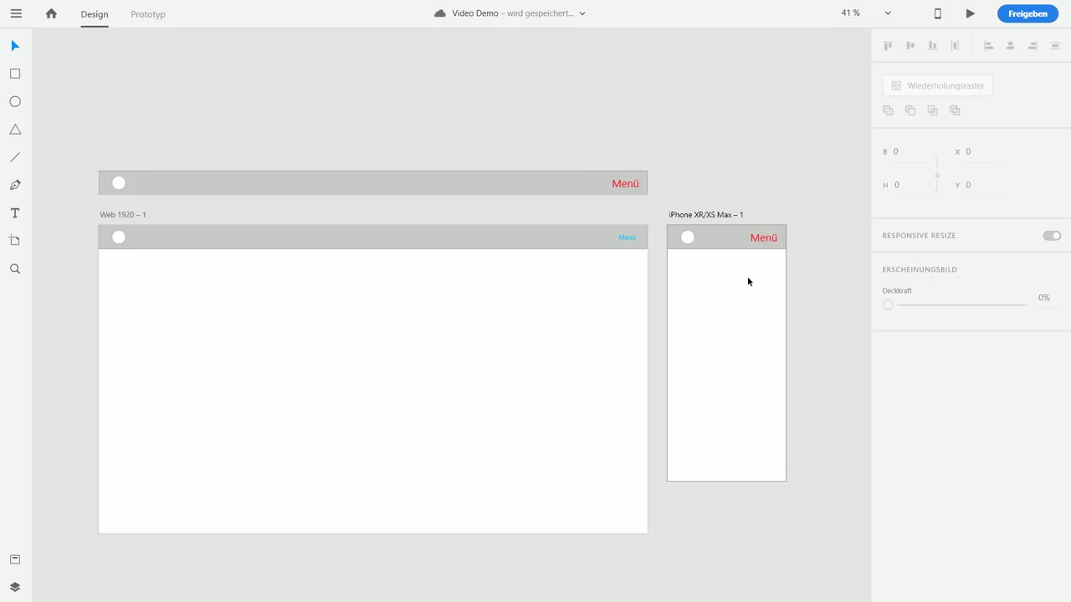